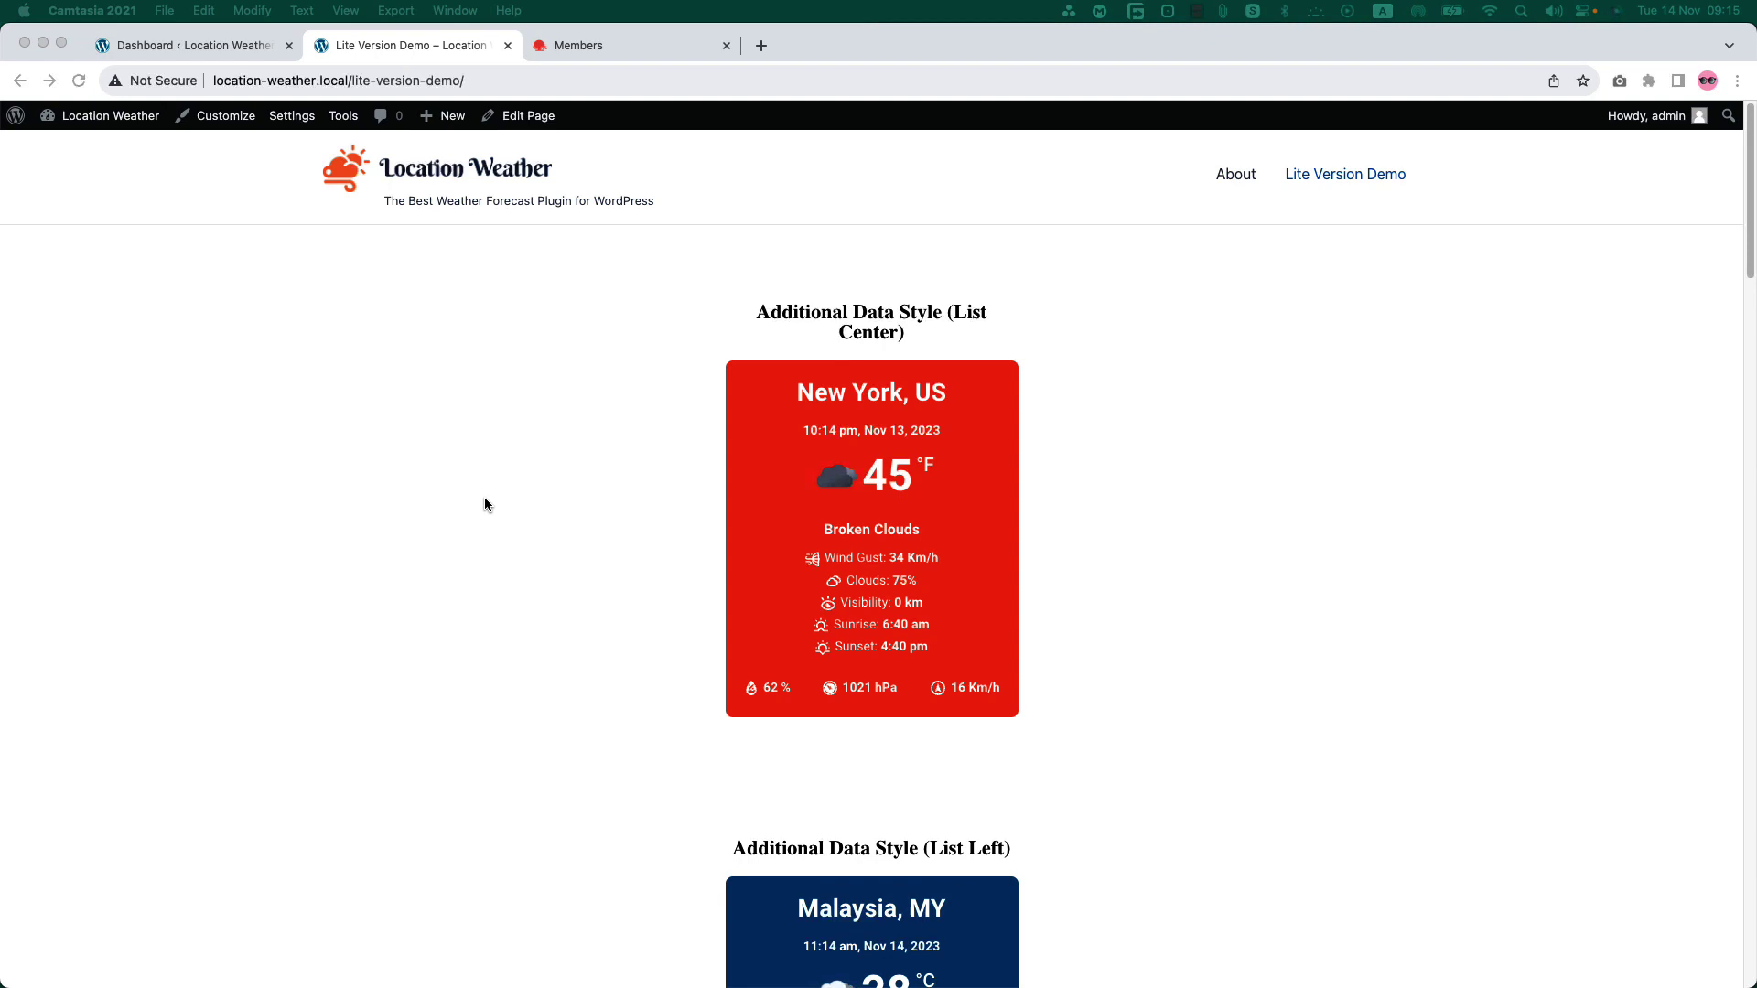
- Scroll through the Lite Version Demo page's weather cards down to the Munich box-shadow card
{"action": "scroll", "coordinate": [881, 505], "scroll_direction": "down", "scroll_amount": 9}
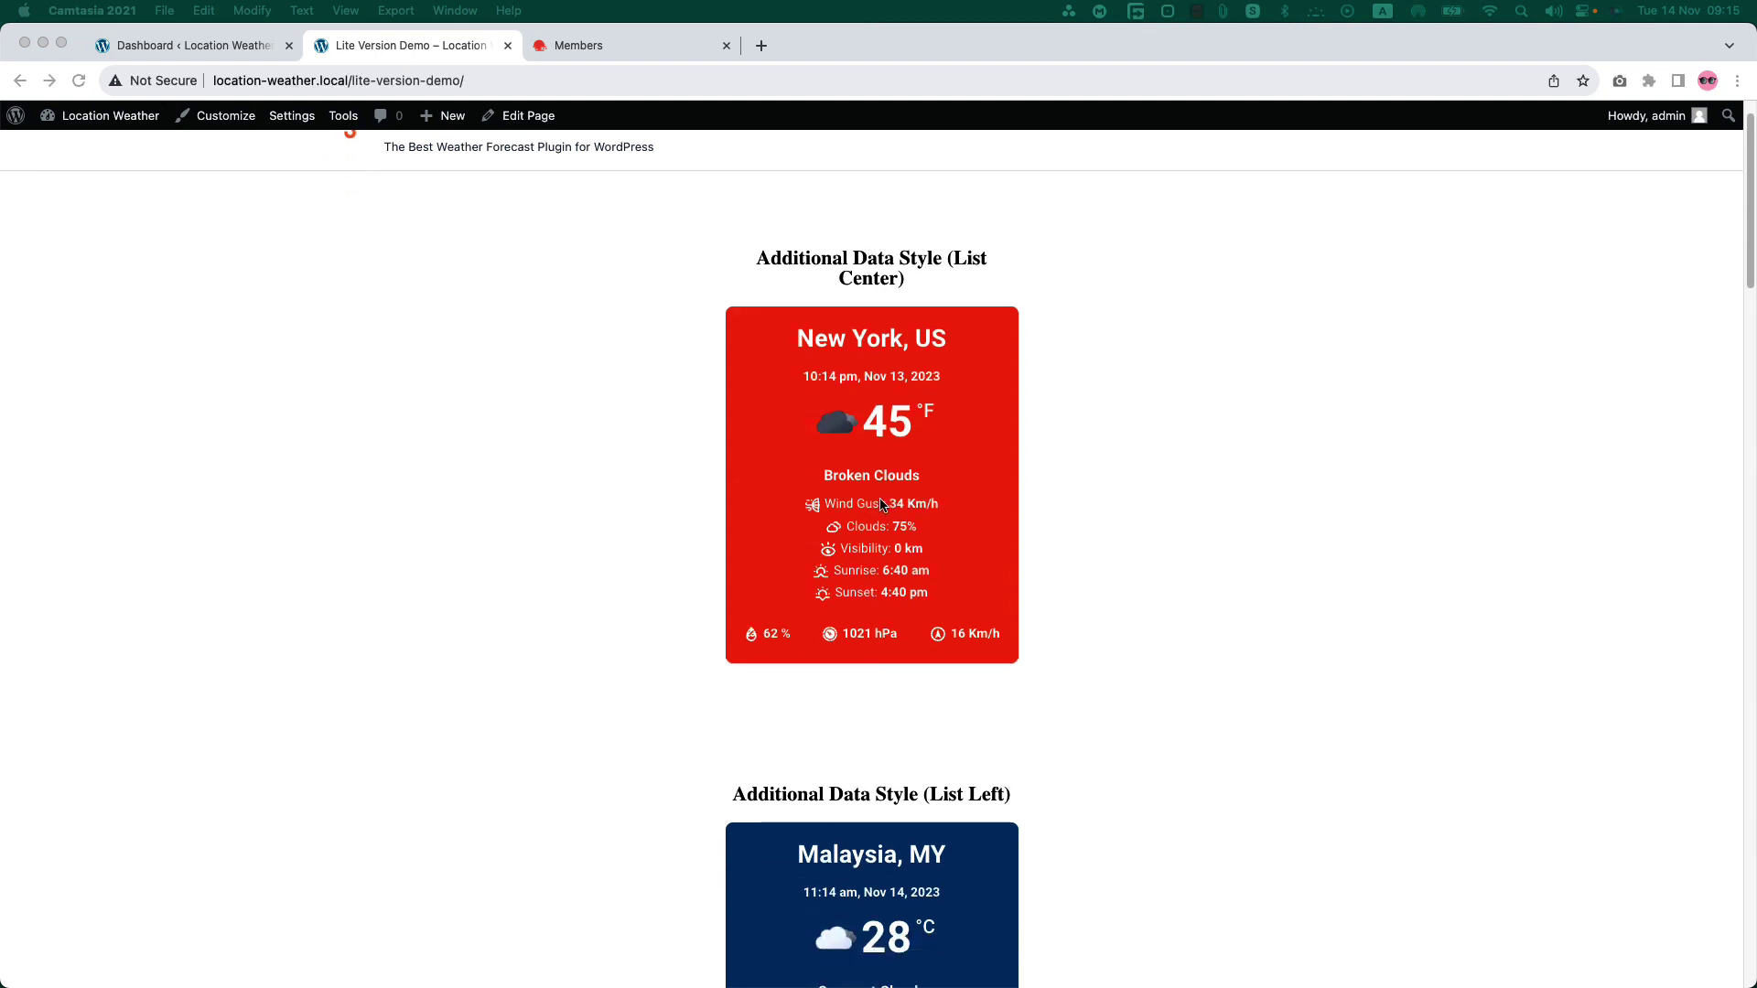
{"action": "scroll", "coordinate": [881, 505], "scroll_direction": "down", "scroll_amount": 10}
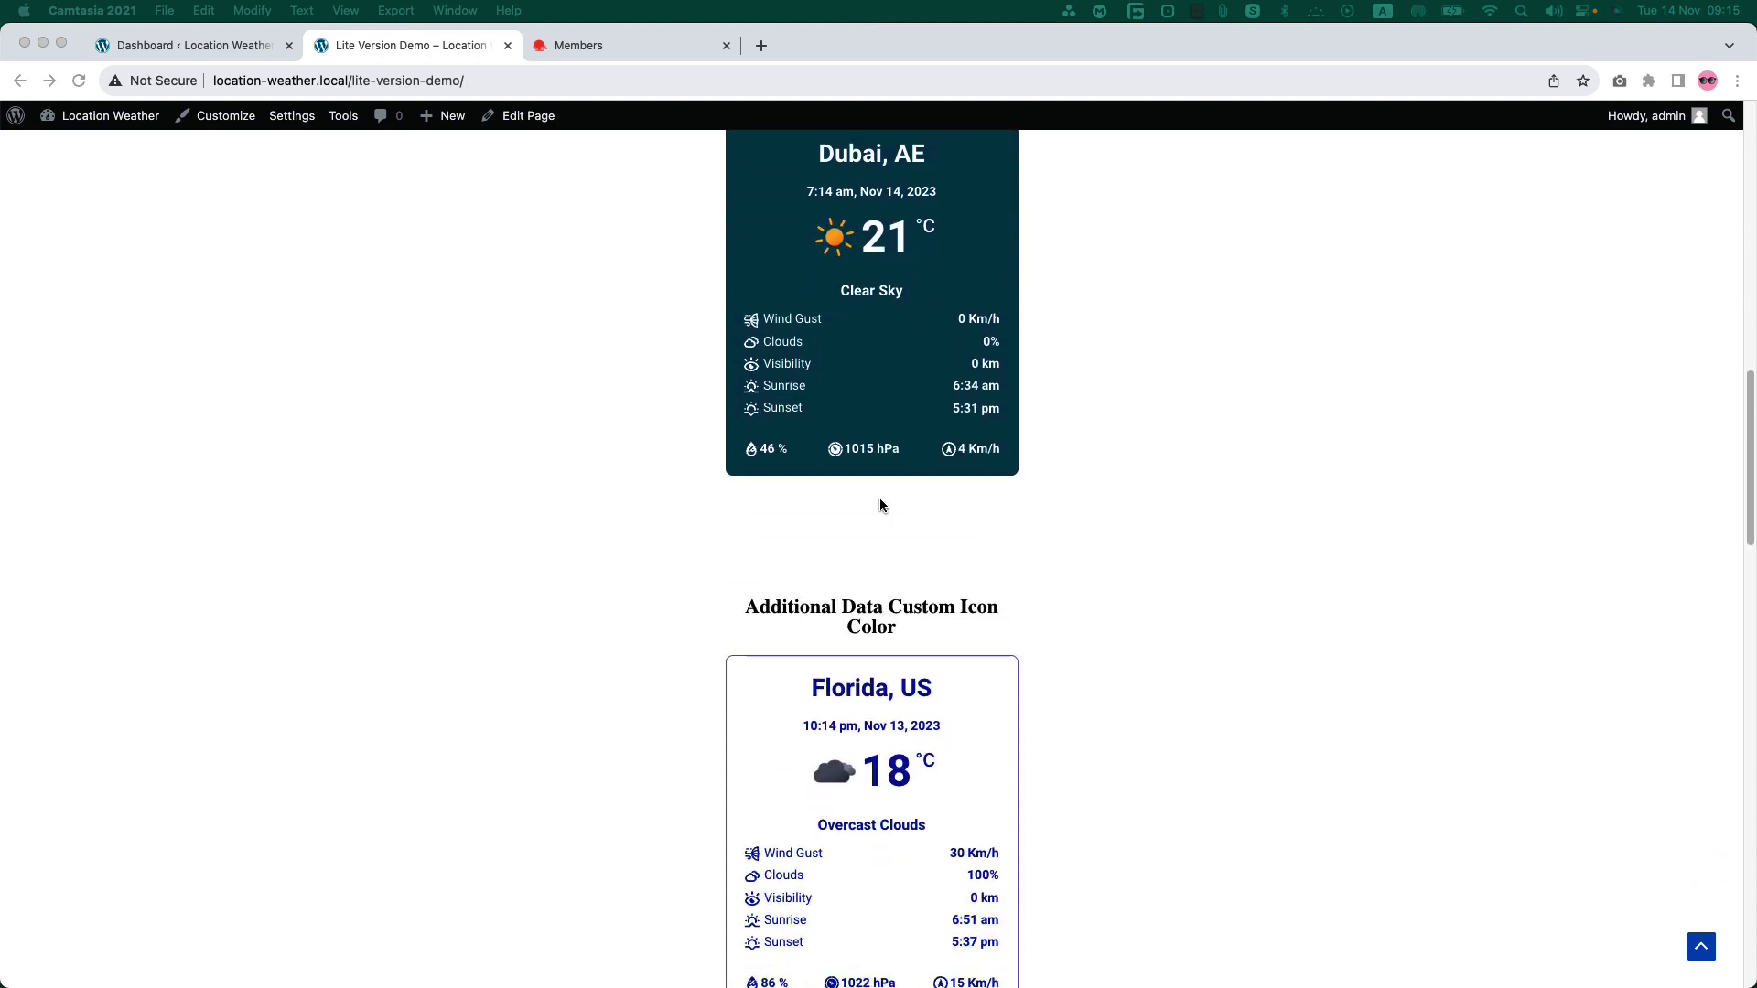
{"action": "scroll", "coordinate": [881, 505], "scroll_direction": "down", "scroll_amount": 3}
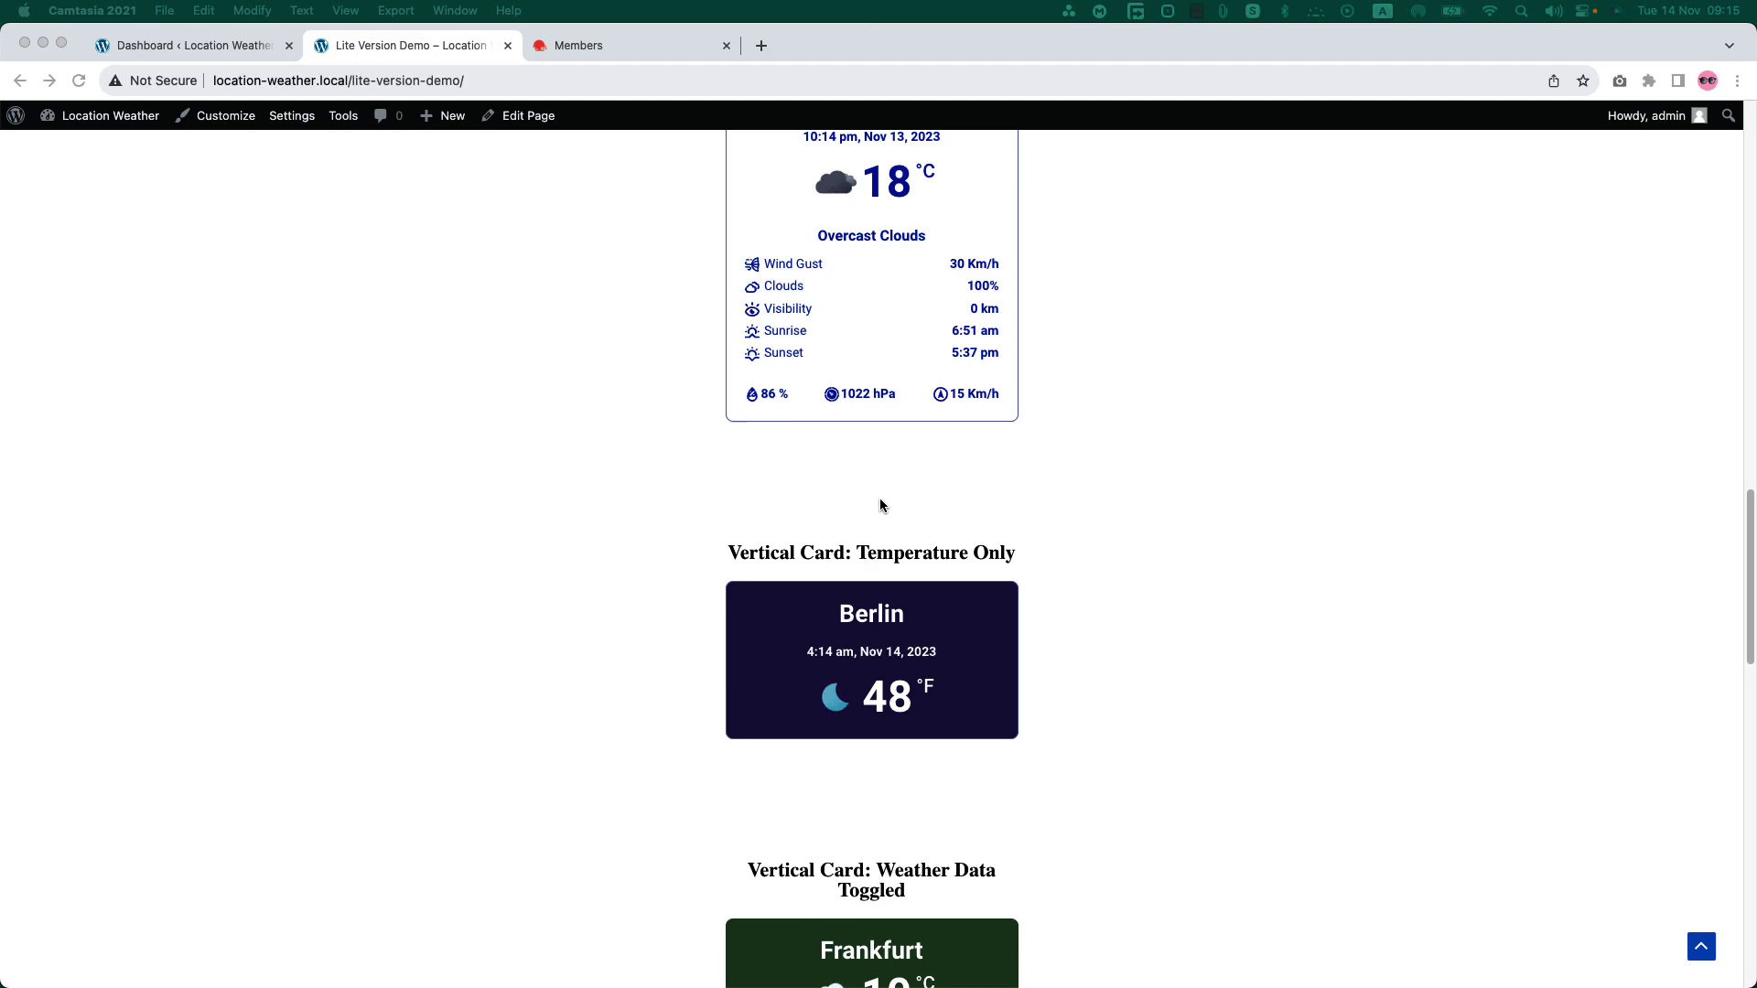
{"action": "scroll", "coordinate": [881, 506], "scroll_direction": "down", "scroll_amount": 12}
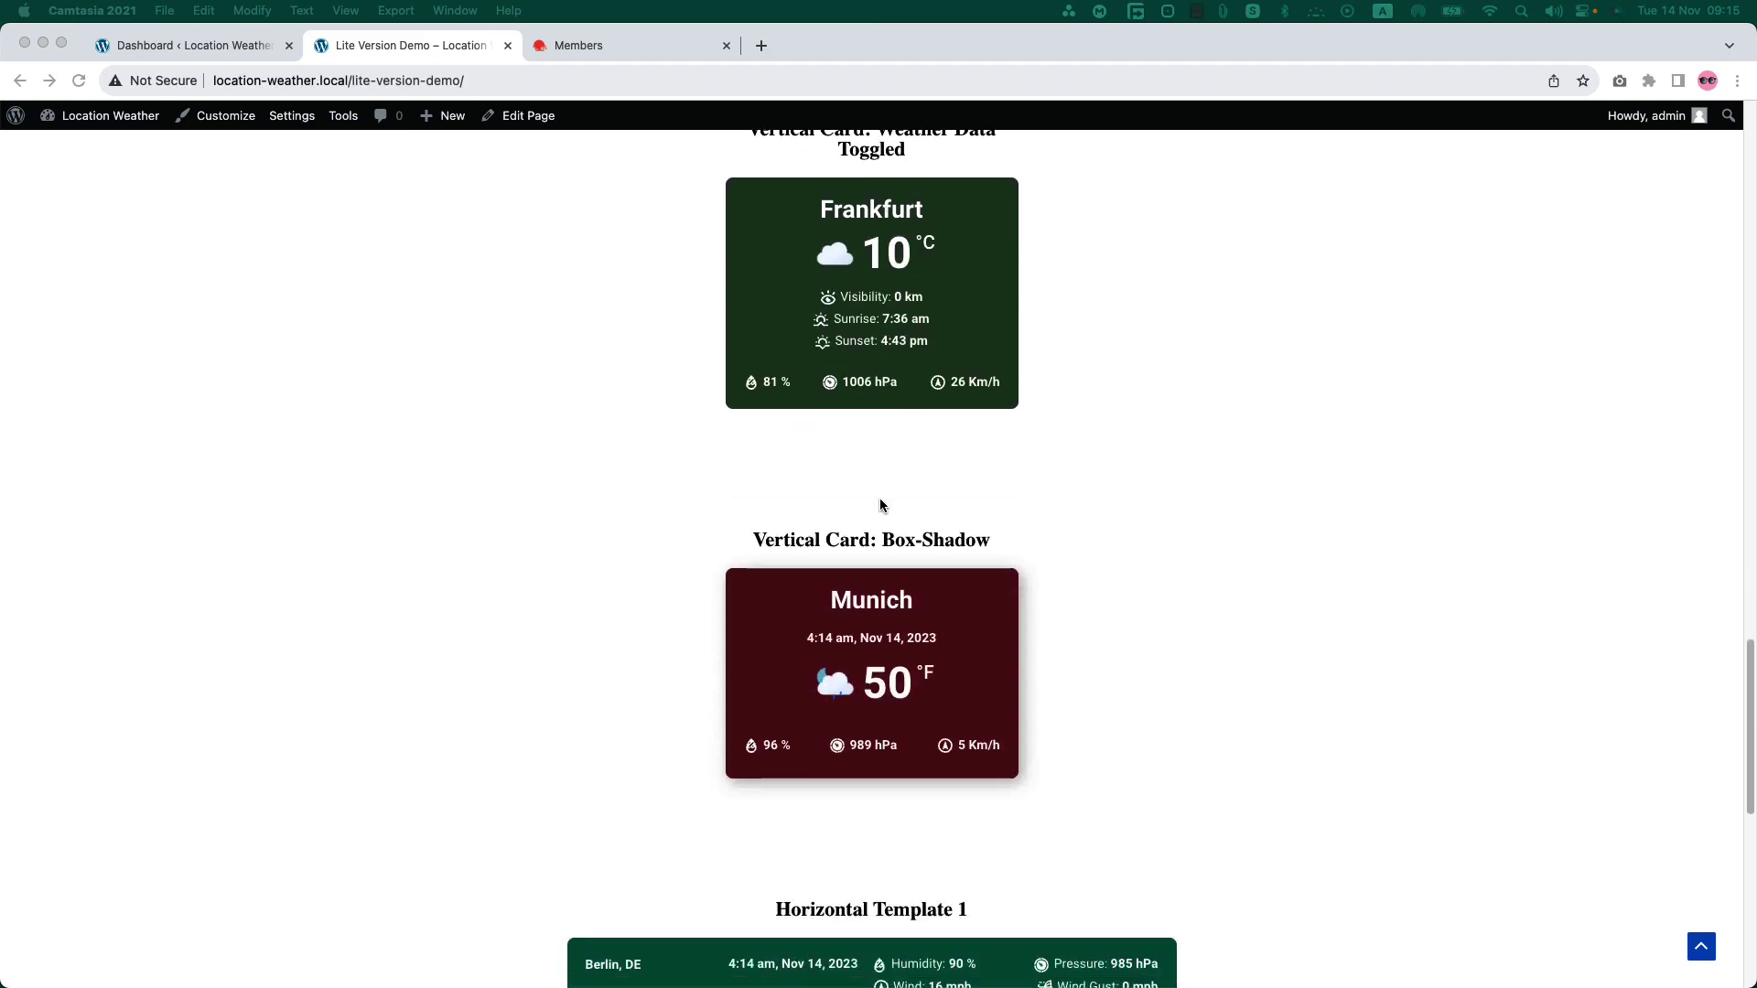
{"action": "scroll", "coordinate": [881, 505], "scroll_direction": "up", "scroll_amount": 6}
- Go to the Location Weather Settings API Settings section and focus the OpenWeather API key field
{"action": "left_click", "coordinate": [192, 45]}
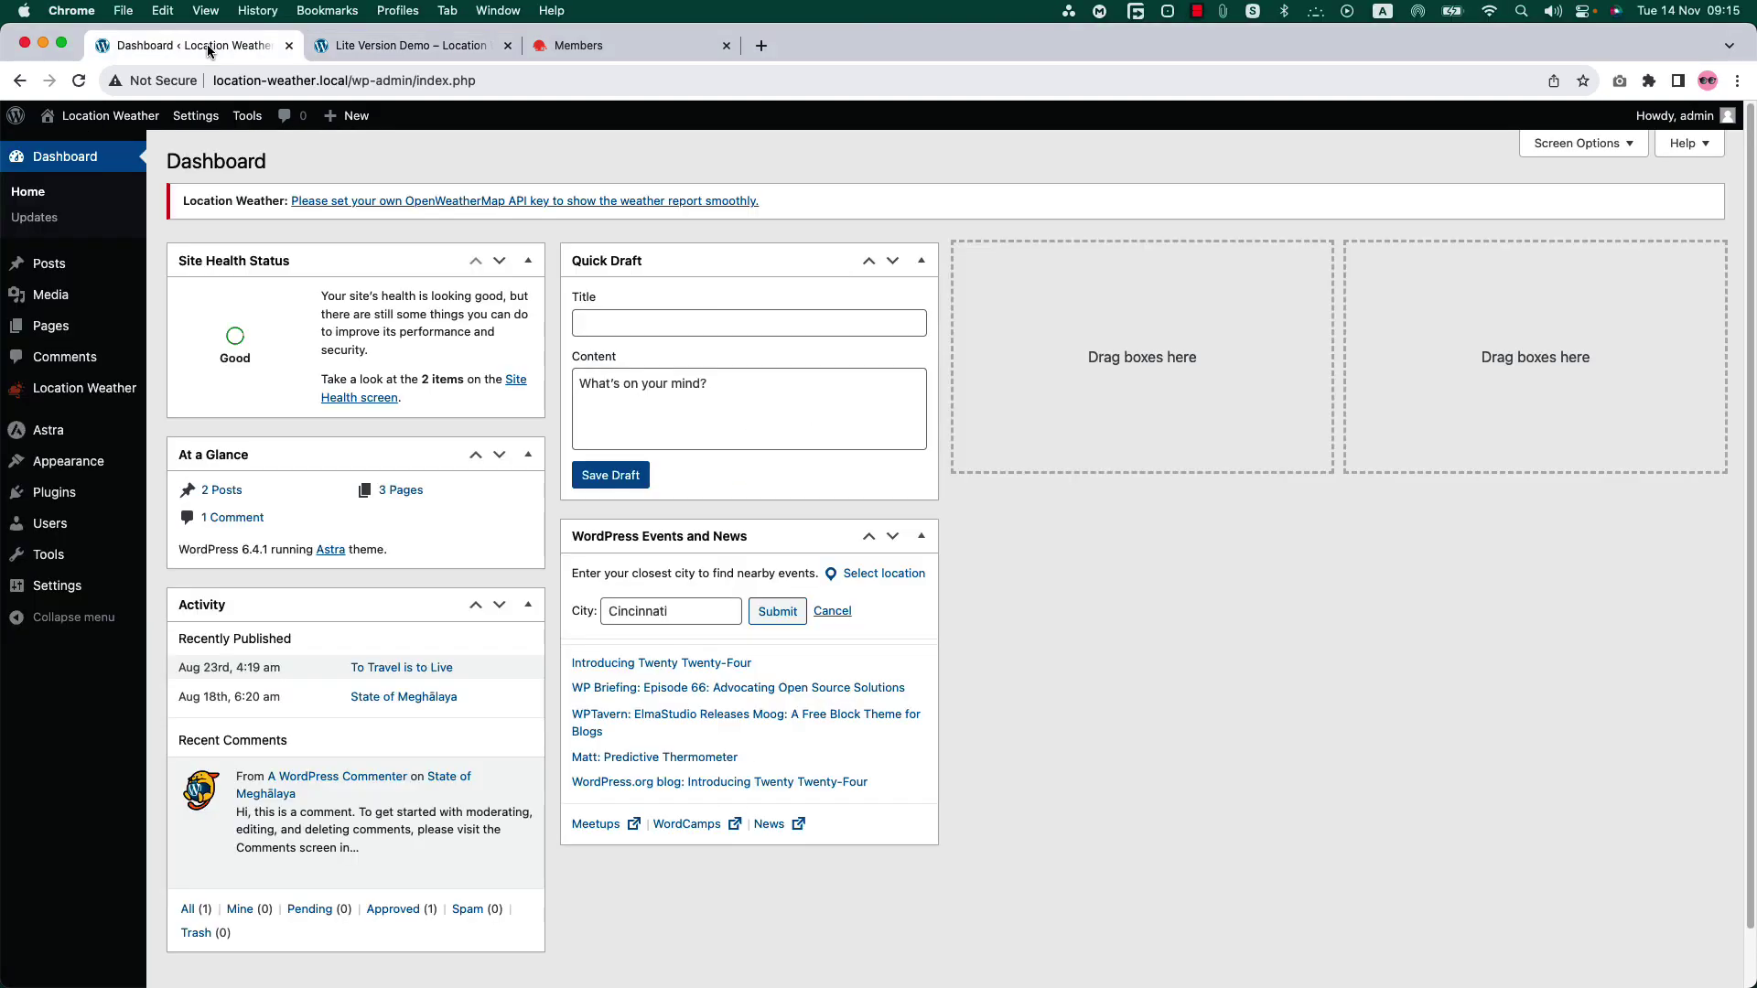
{"action": "mouse_move", "coordinate": [78, 393]}
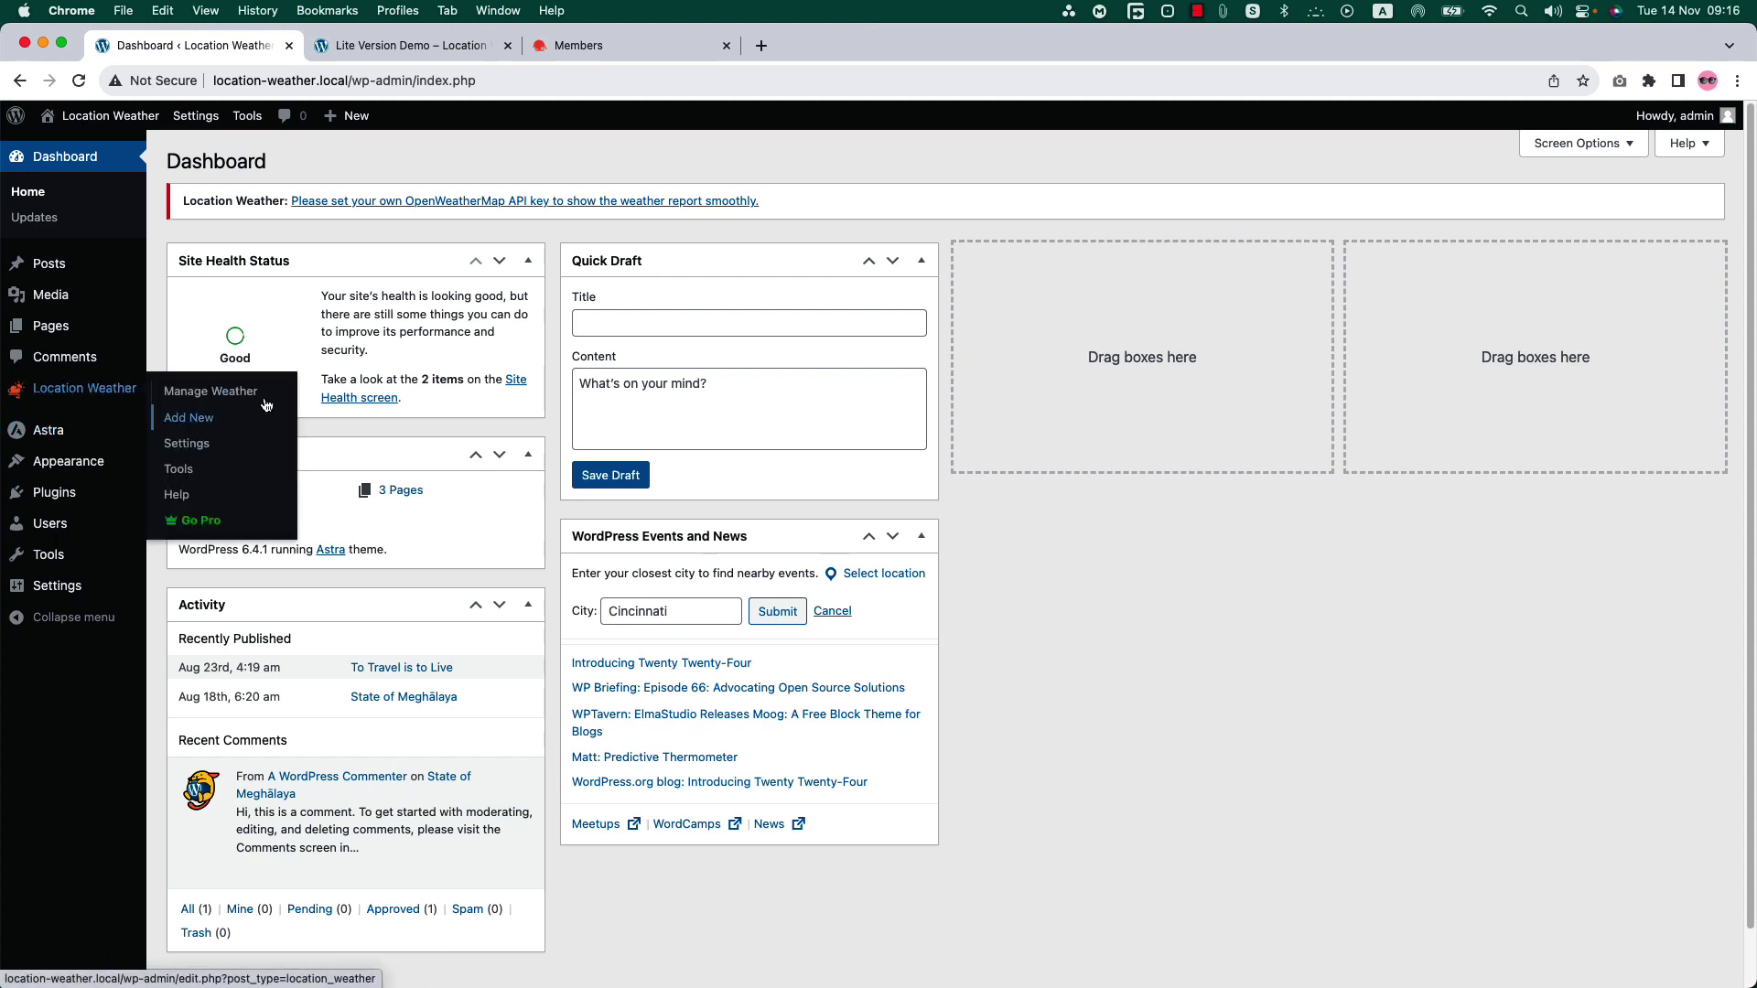
{"action": "left_click", "coordinate": [187, 443]}
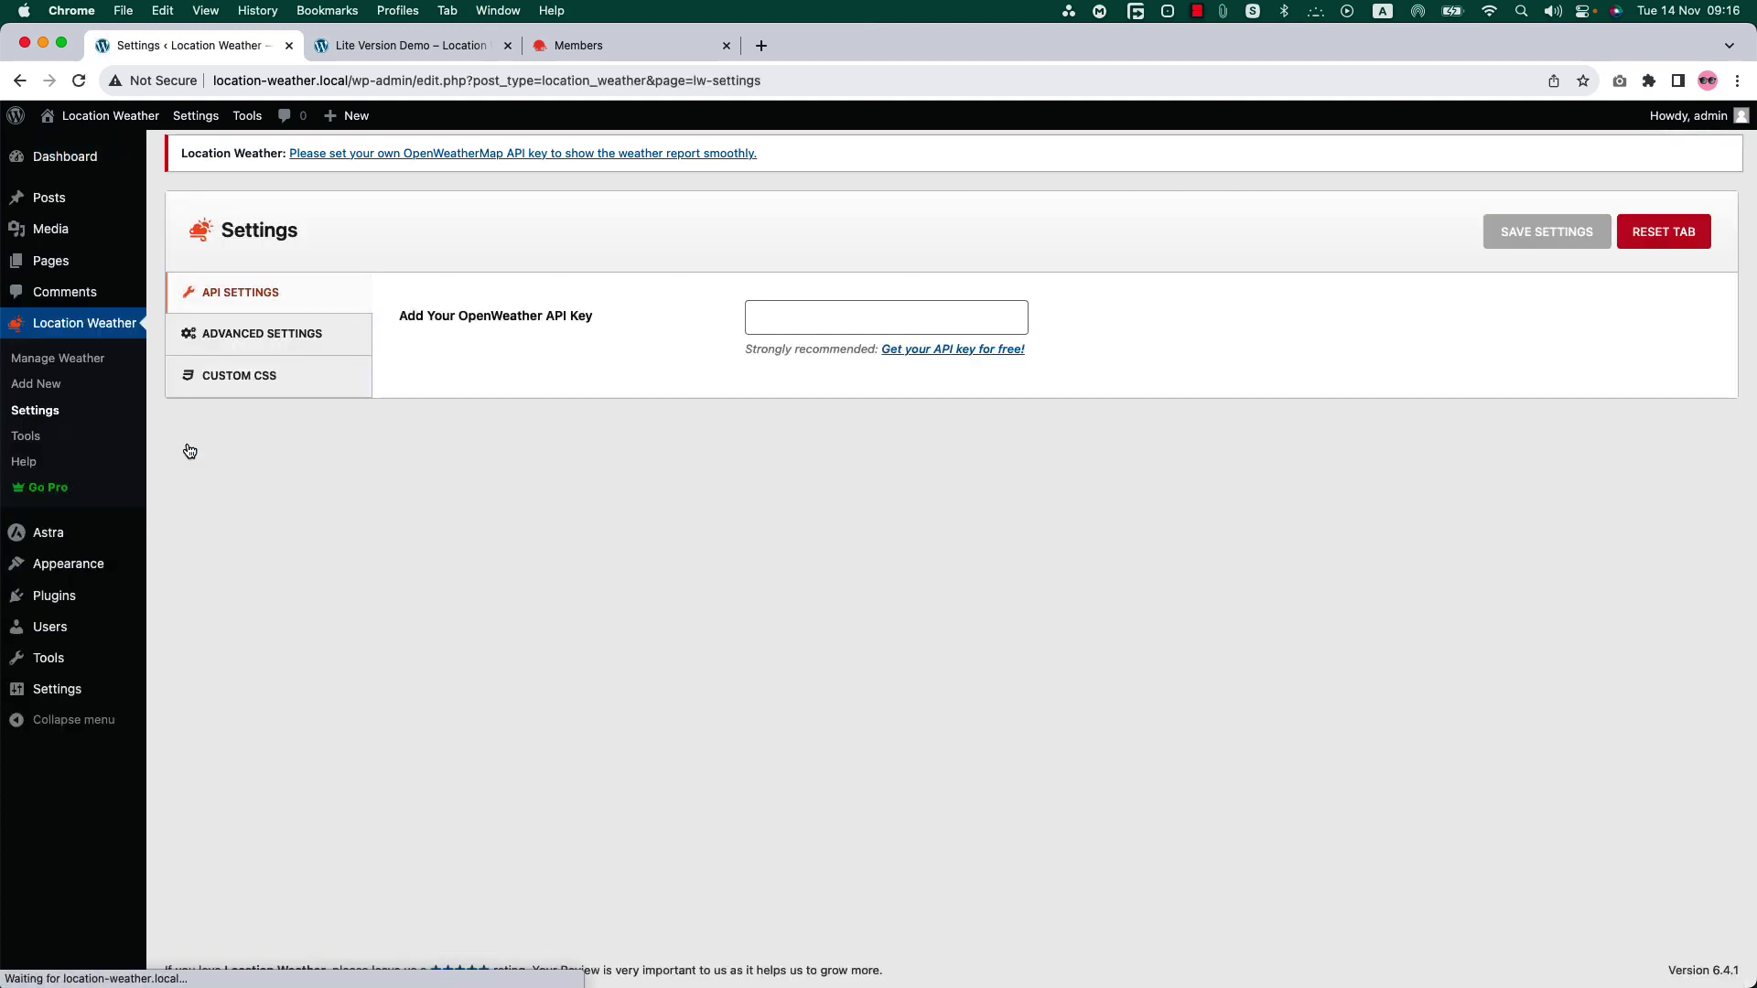
{"action": "left_click", "coordinate": [245, 295]}
{"action": "left_click", "coordinate": [775, 318]}
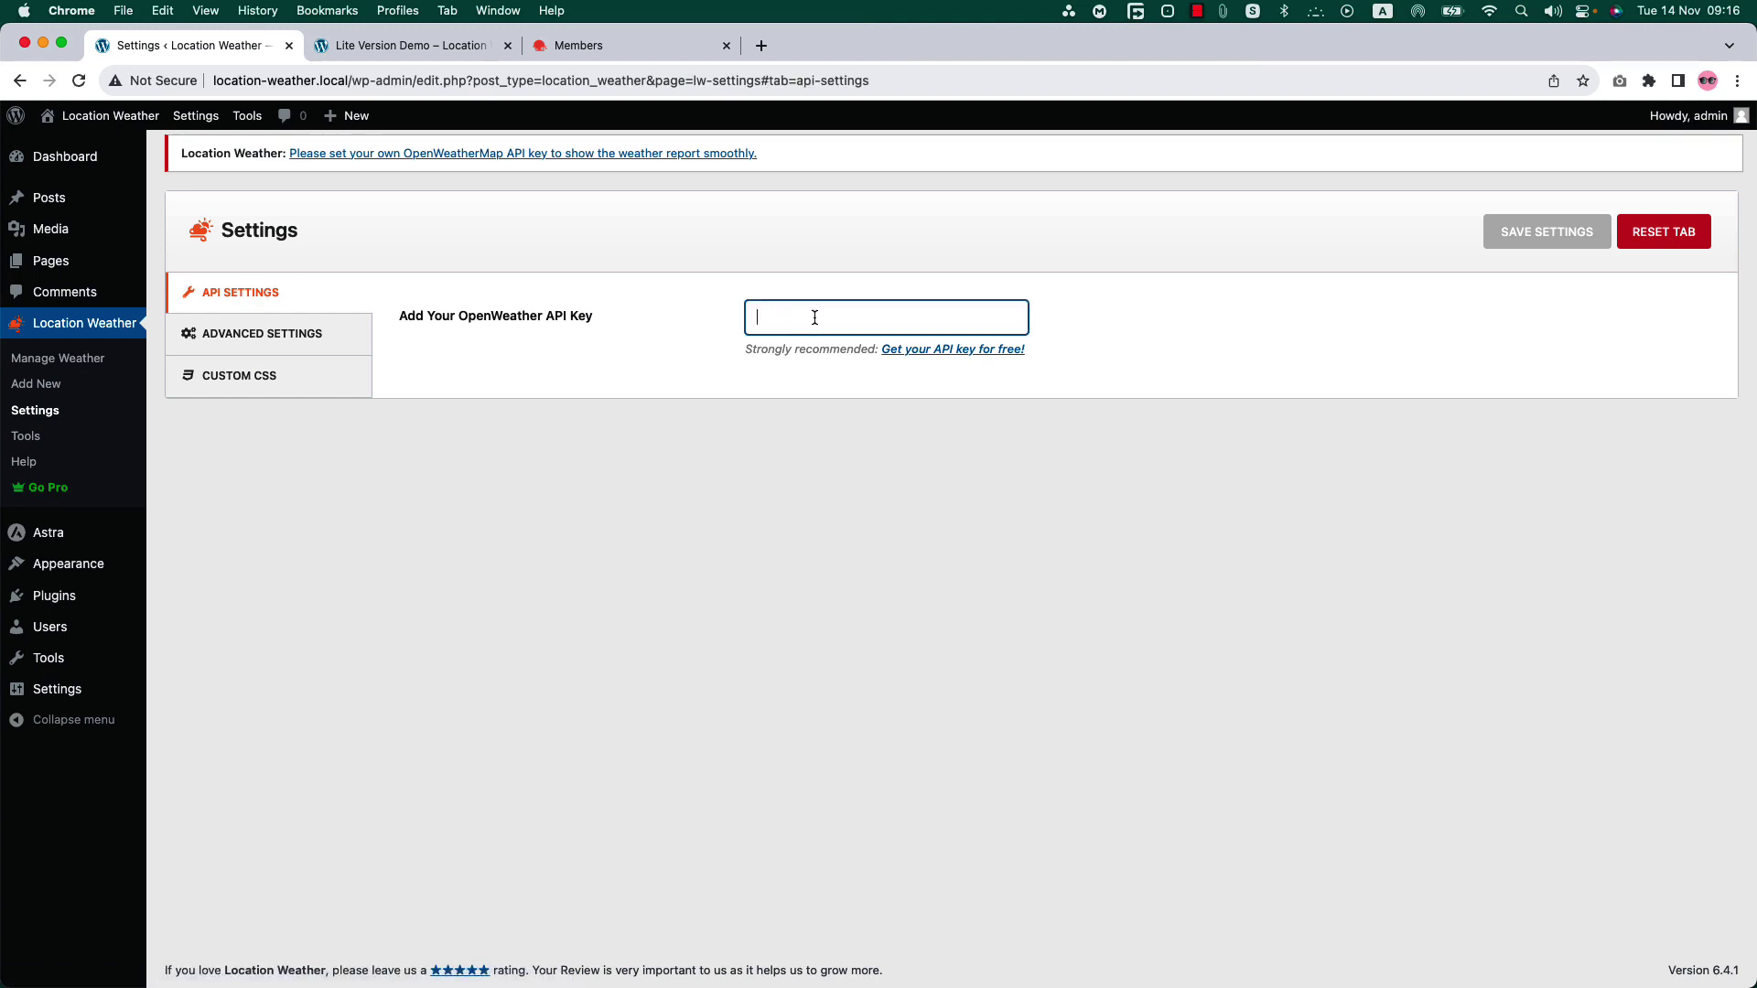
- Copy the API key from the OpenWeather account's API keys page
{"action": "left_click", "coordinate": [600, 51]}
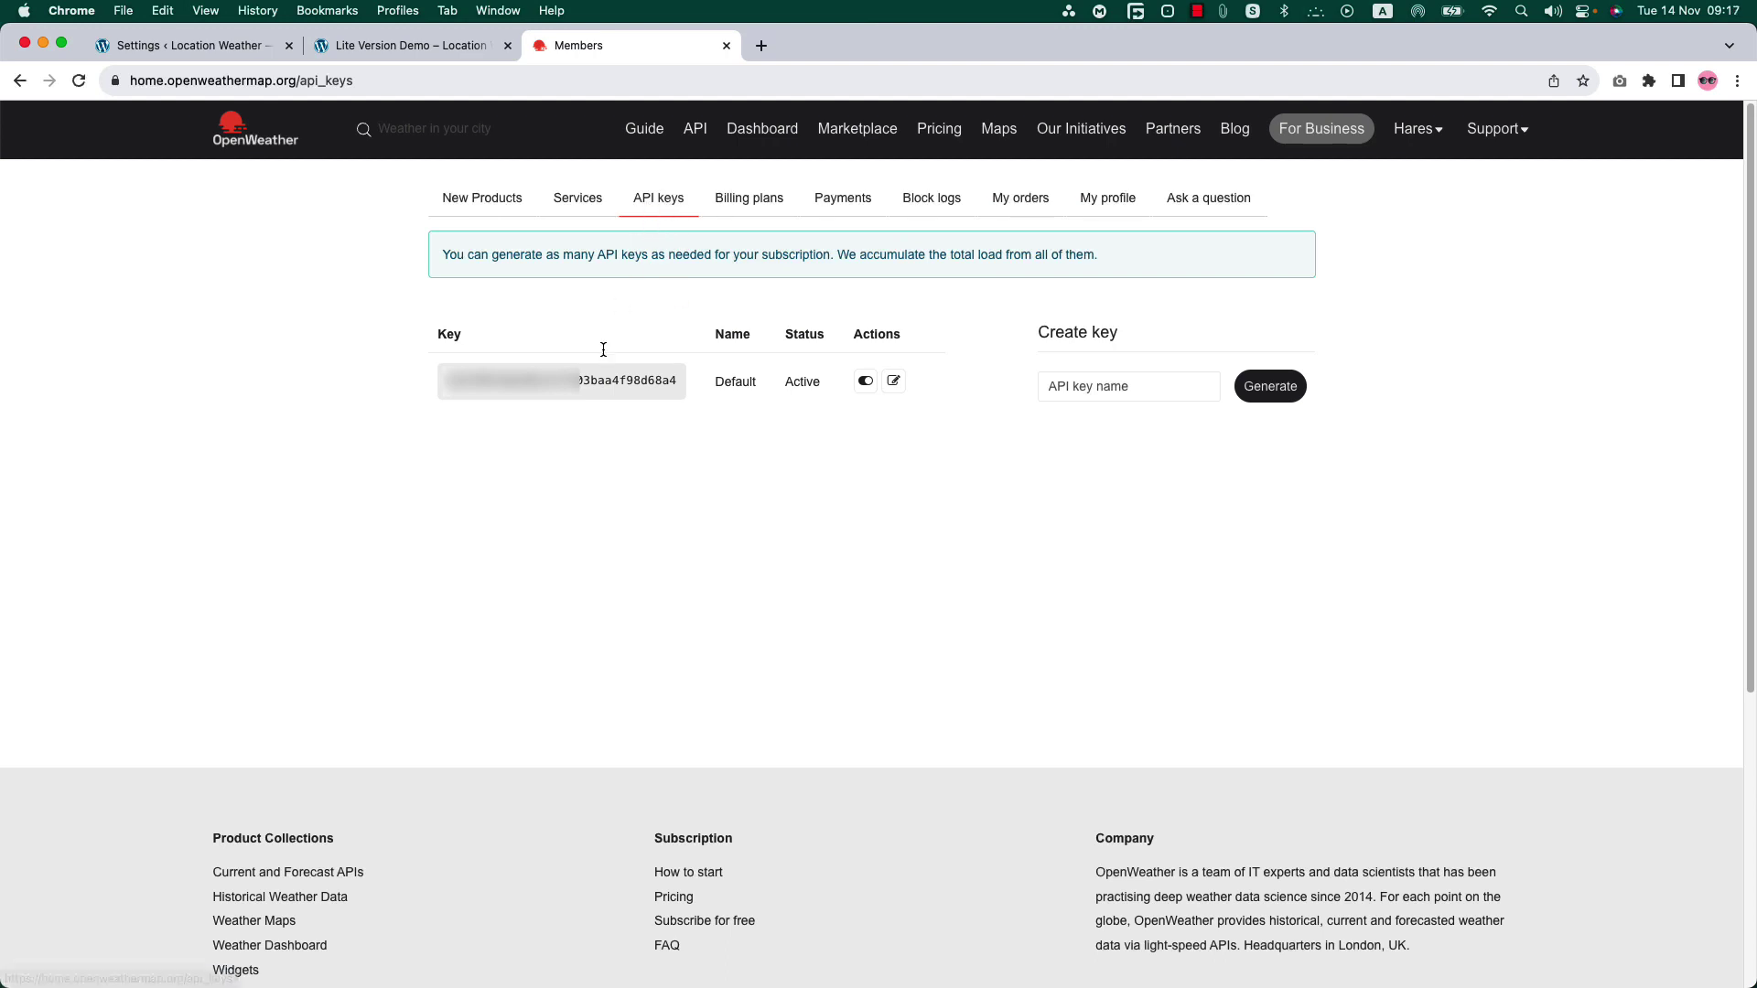
{"action": "double_click", "coordinate": [581, 385]}
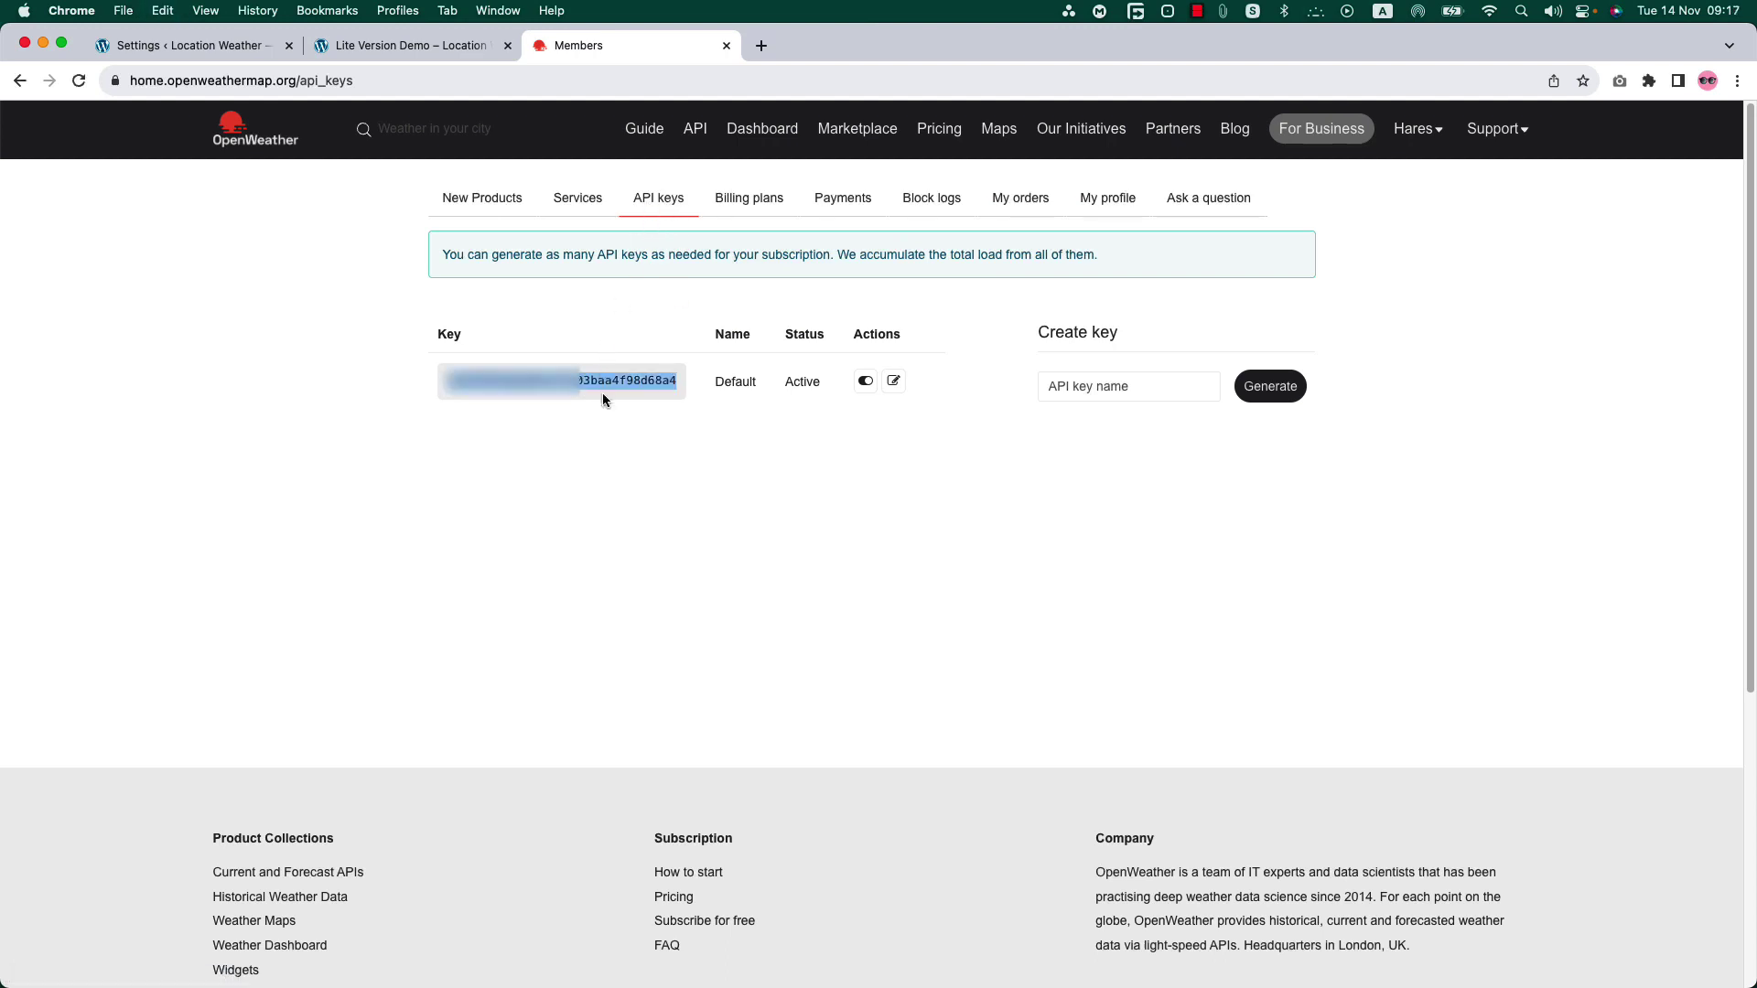
{"action": "key", "text": "super+1"}
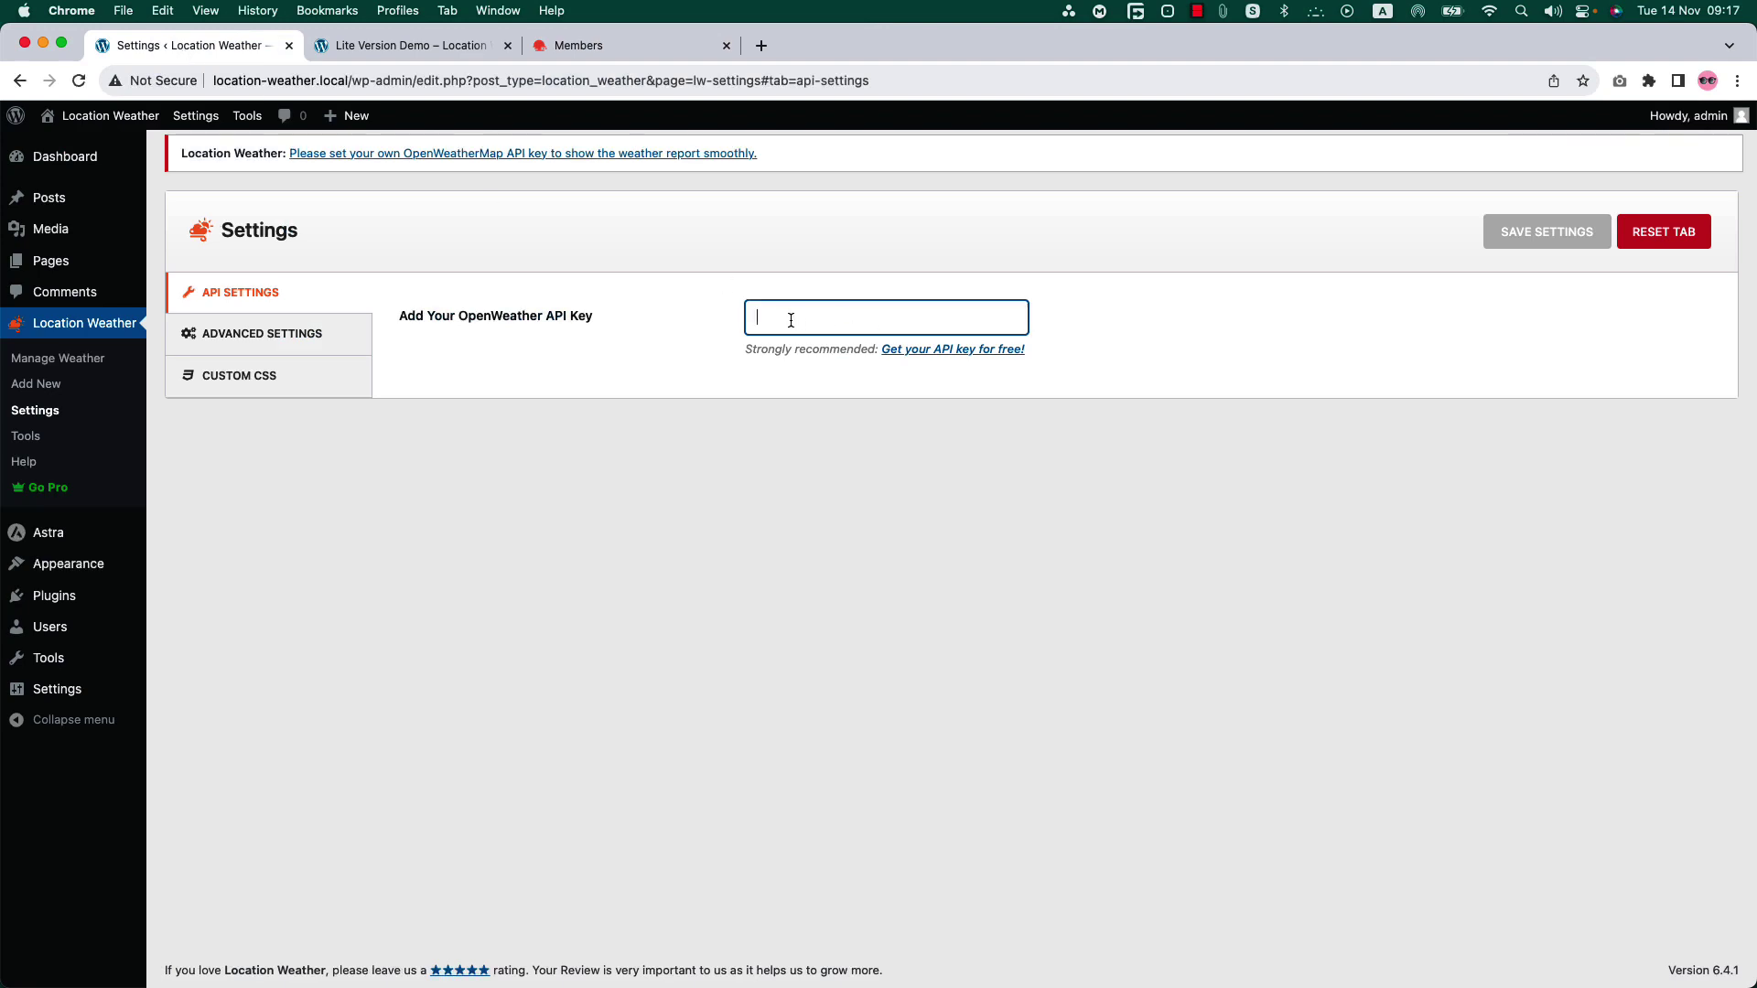
- Paste the copied key into the OpenWeather API Key field and save the settings
{"action": "key", "text": "super+v"}
{"action": "left_click", "coordinate": [1554, 232]}
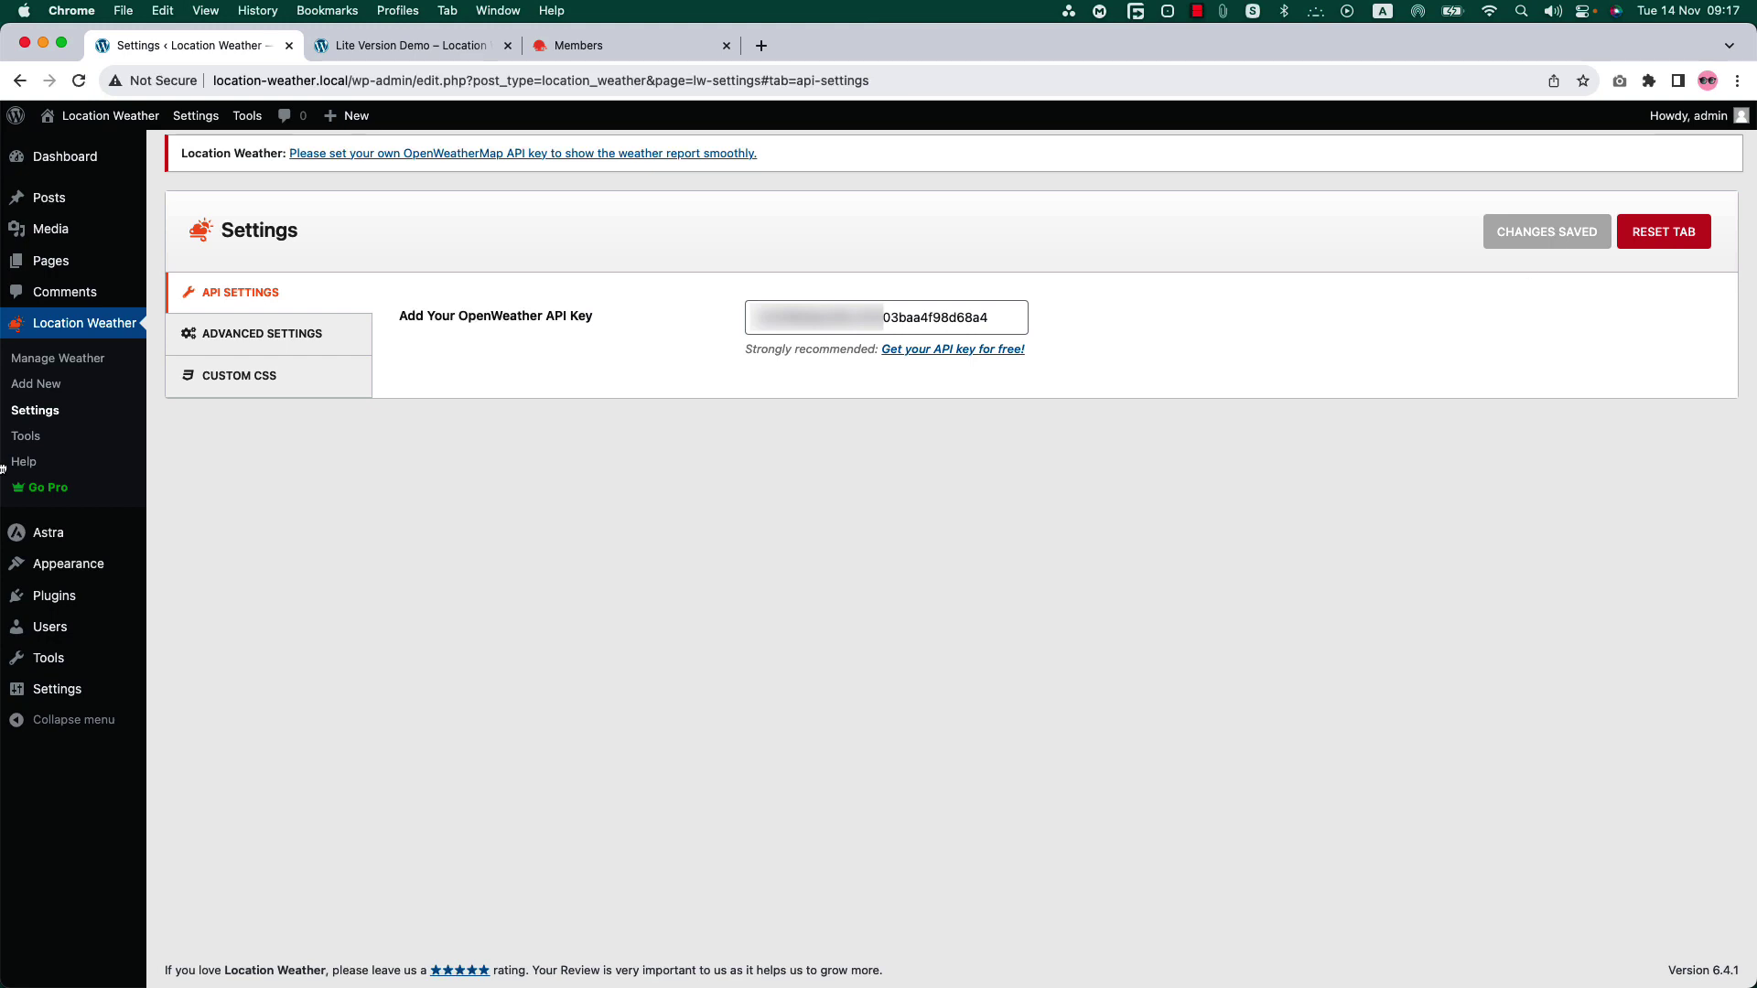
- Create a new Location Weather widget titled 'Test', keeping the Vertical Card layout after trying Horizontal
{"action": "left_click", "coordinate": [39, 384]}
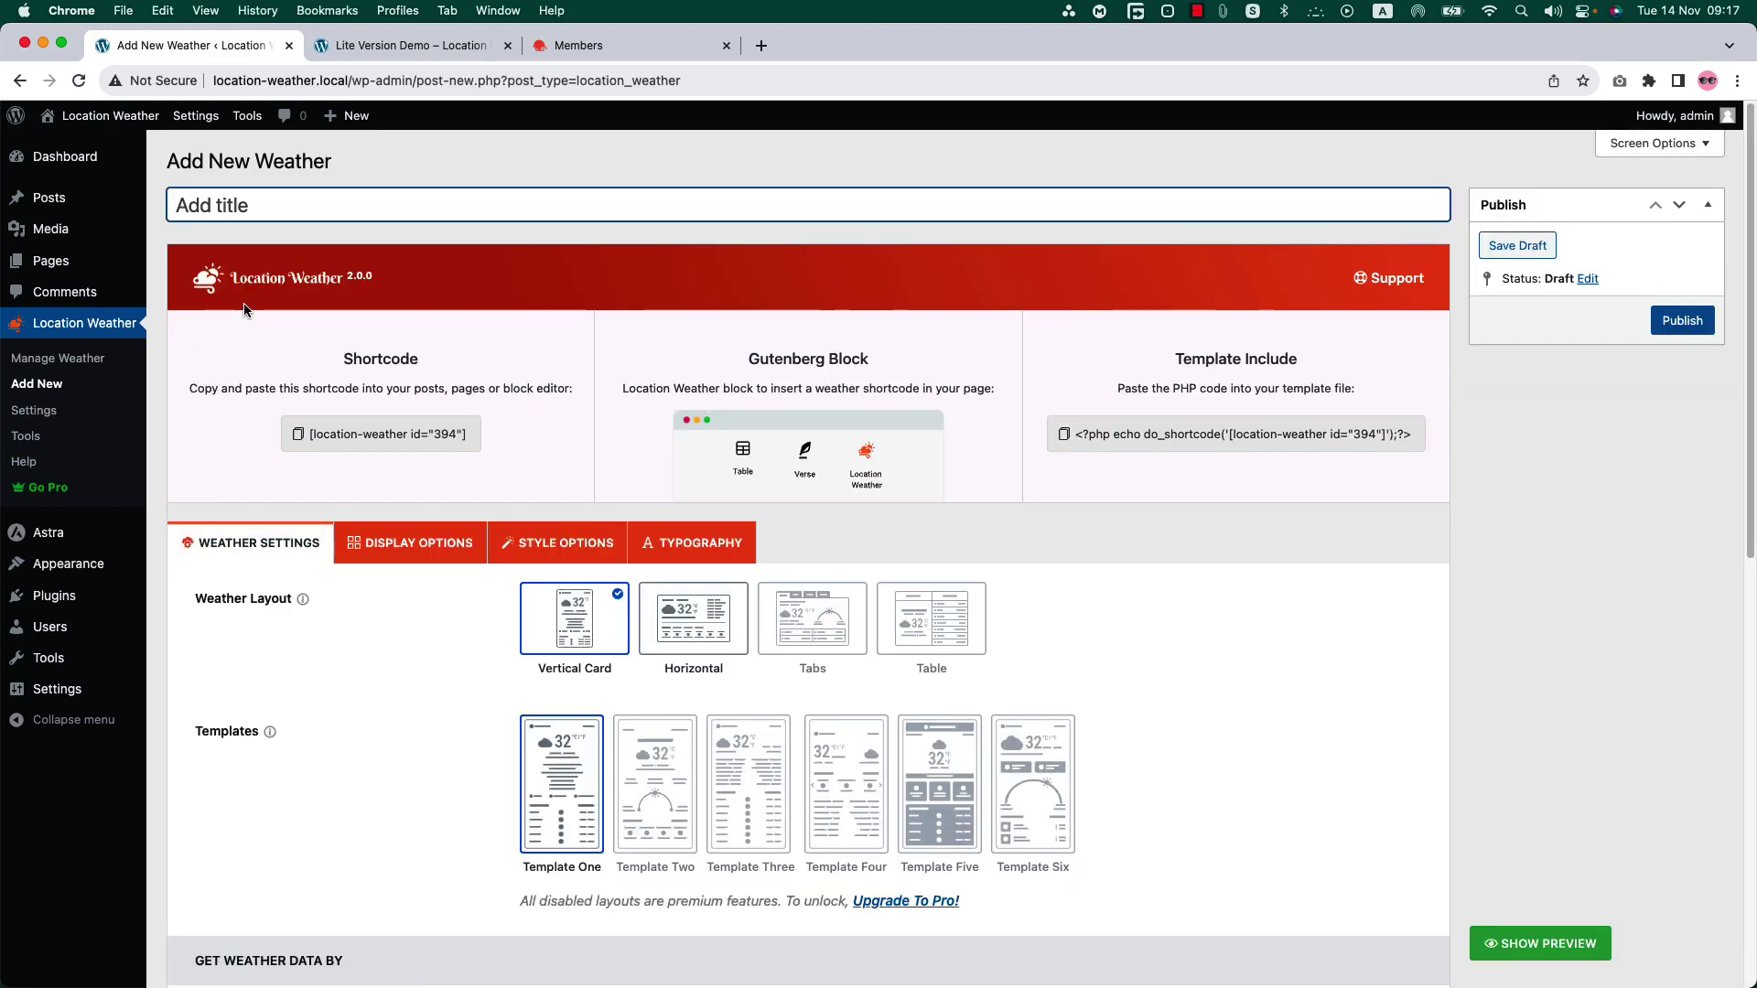
{"action": "type", "text": "Test"}
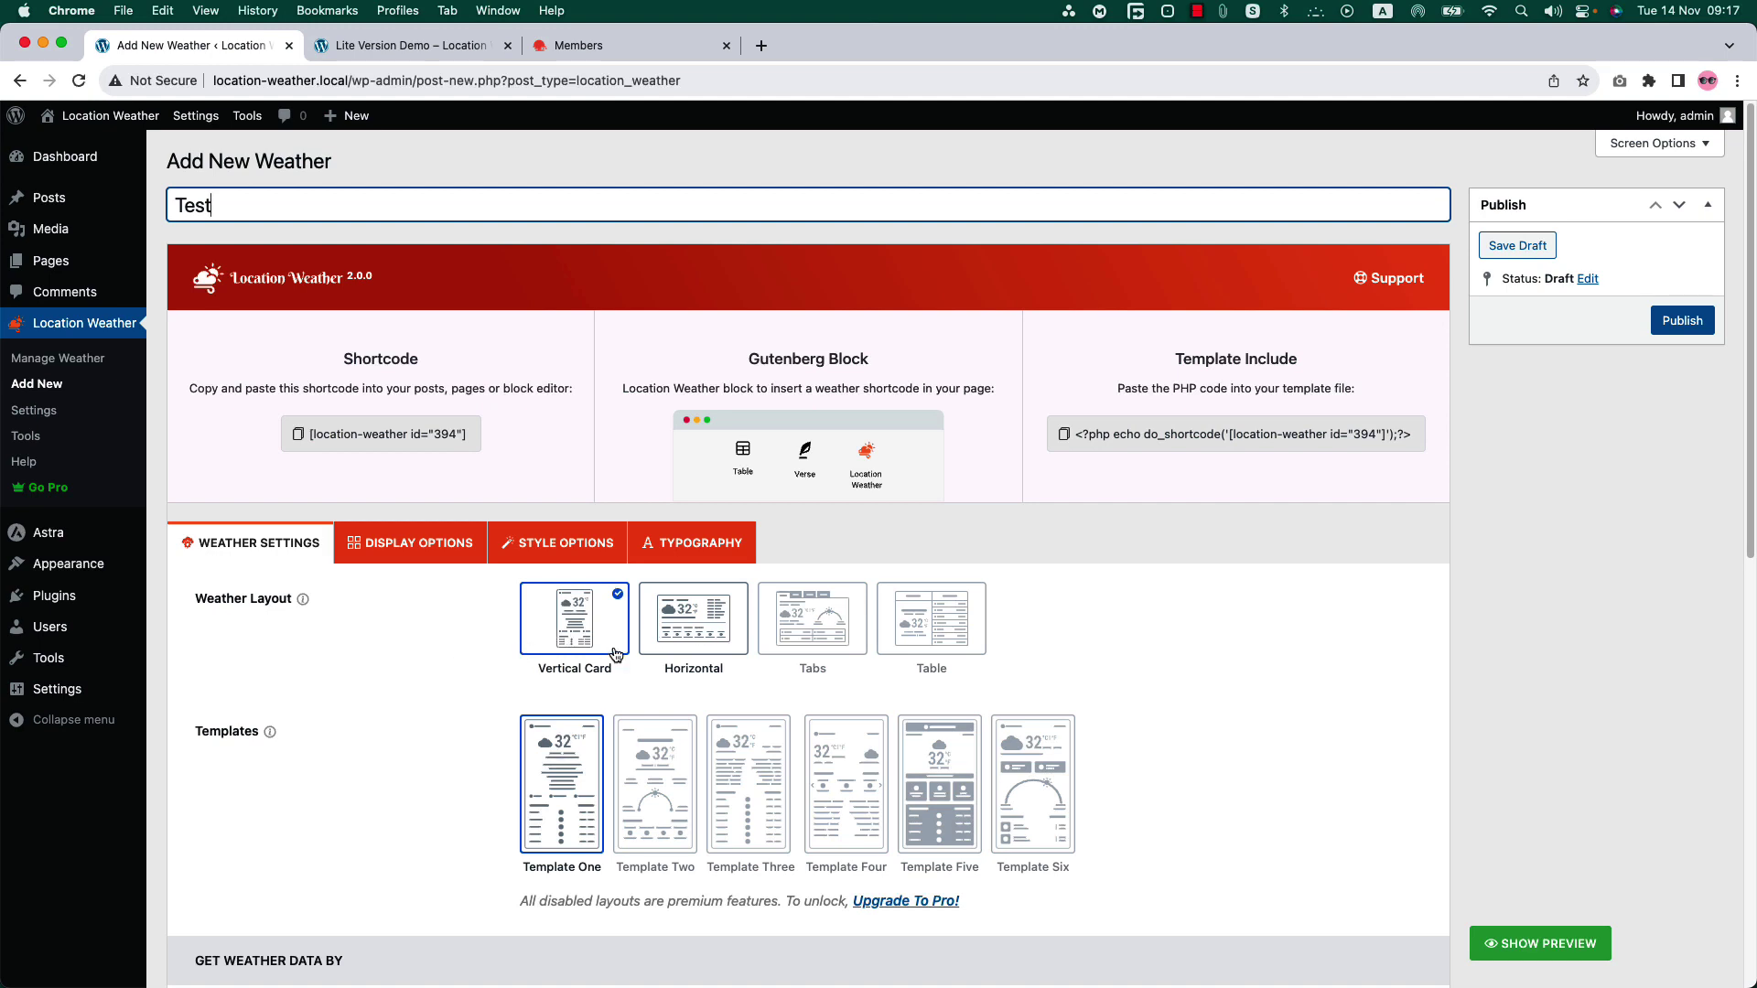
{"action": "left_click", "coordinate": [692, 660]}
{"action": "left_click", "coordinate": [581, 622]}
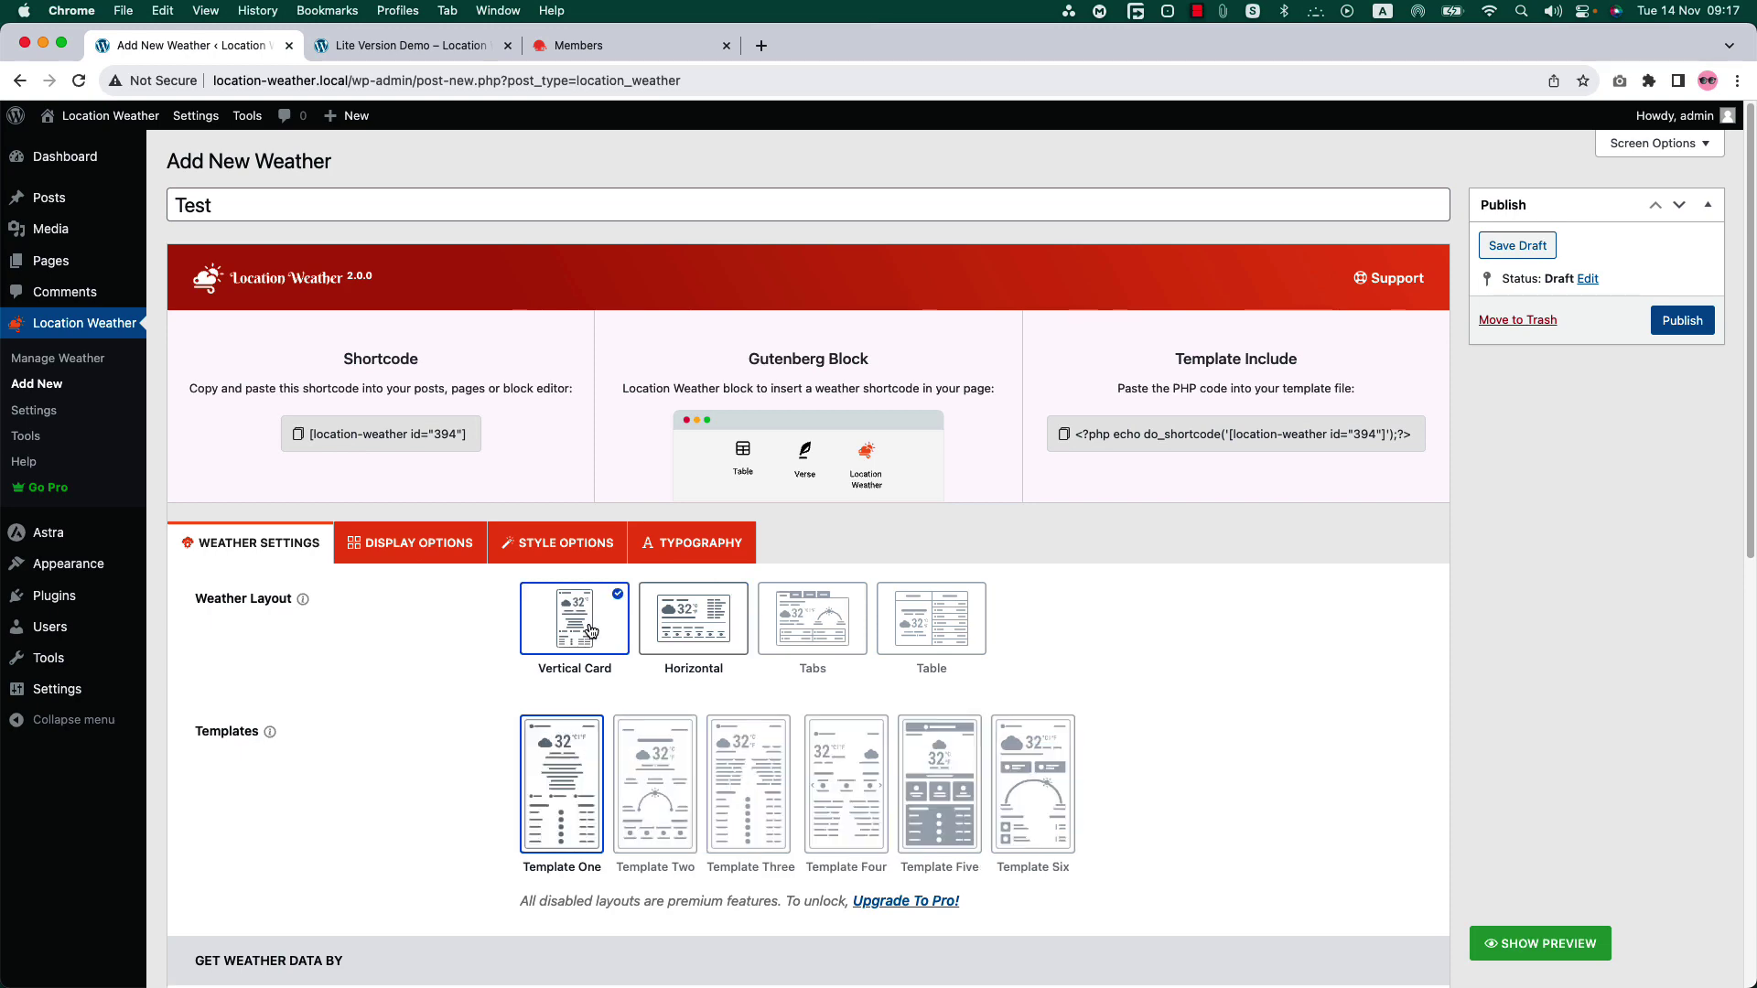
- Get weather data by Coordinates, replacing the value with -37.813629, 144.963058
{"action": "scroll", "coordinate": [588, 622], "scroll_direction": "down", "scroll_amount": 8}
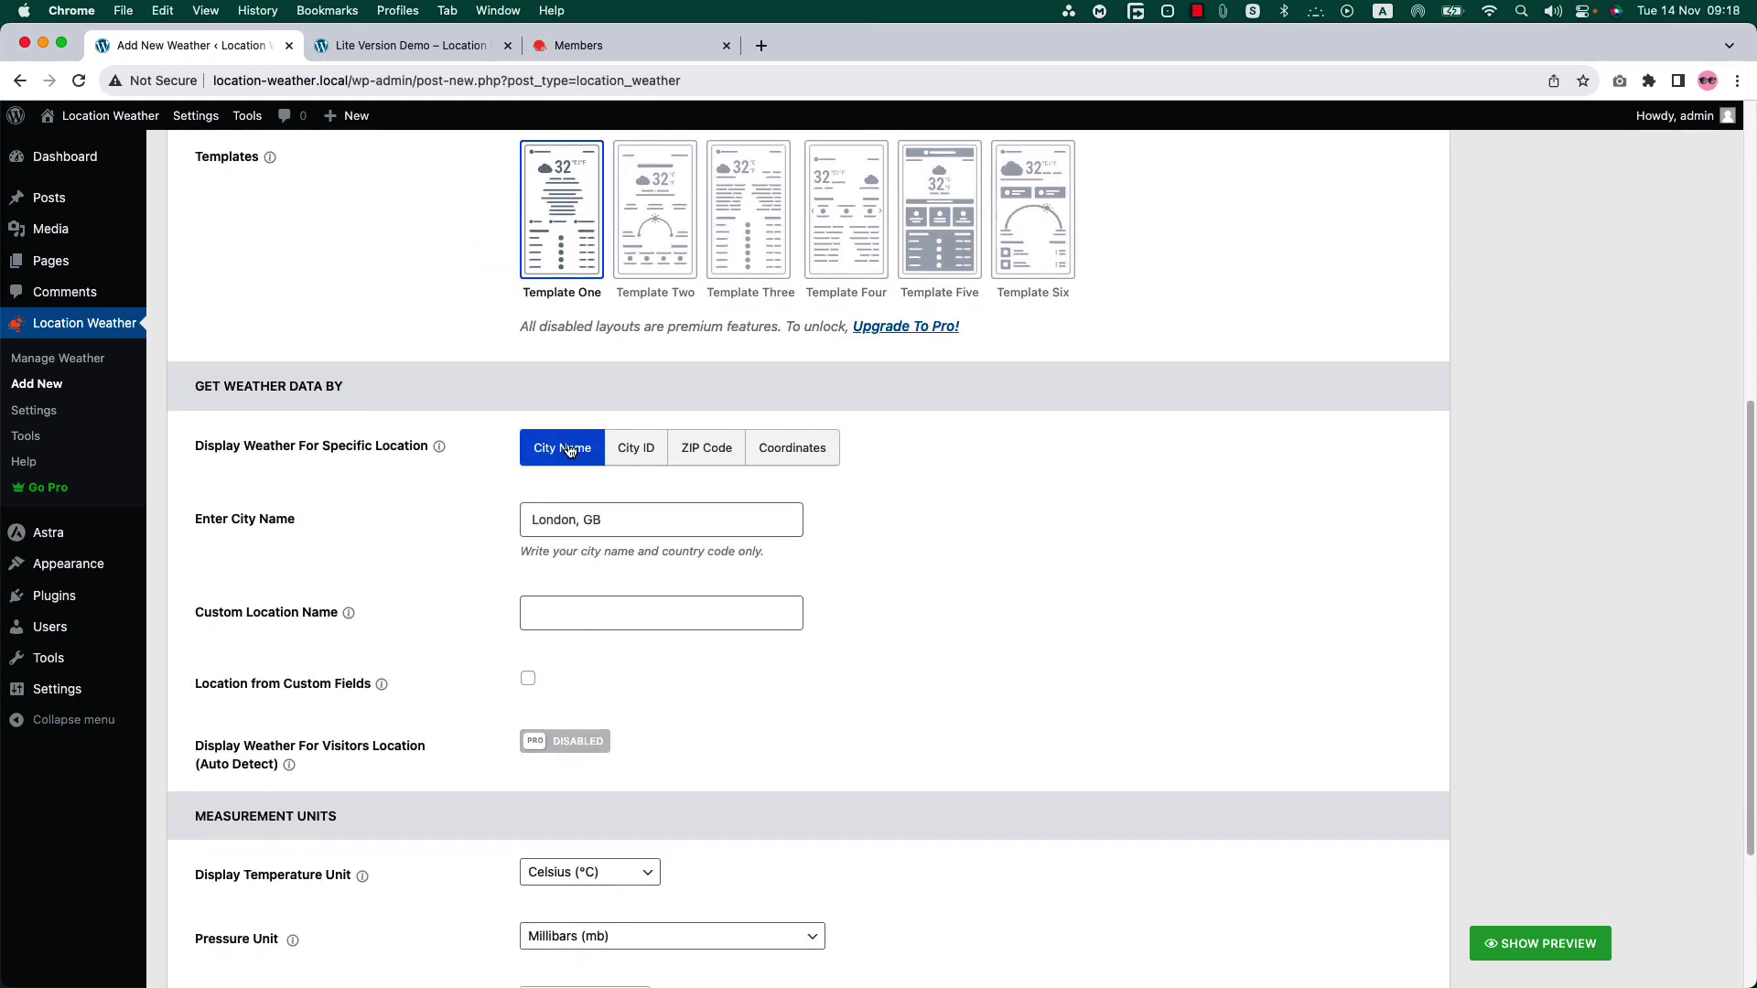
{"action": "left_click", "coordinate": [631, 449]}
{"action": "left_click", "coordinate": [689, 452]}
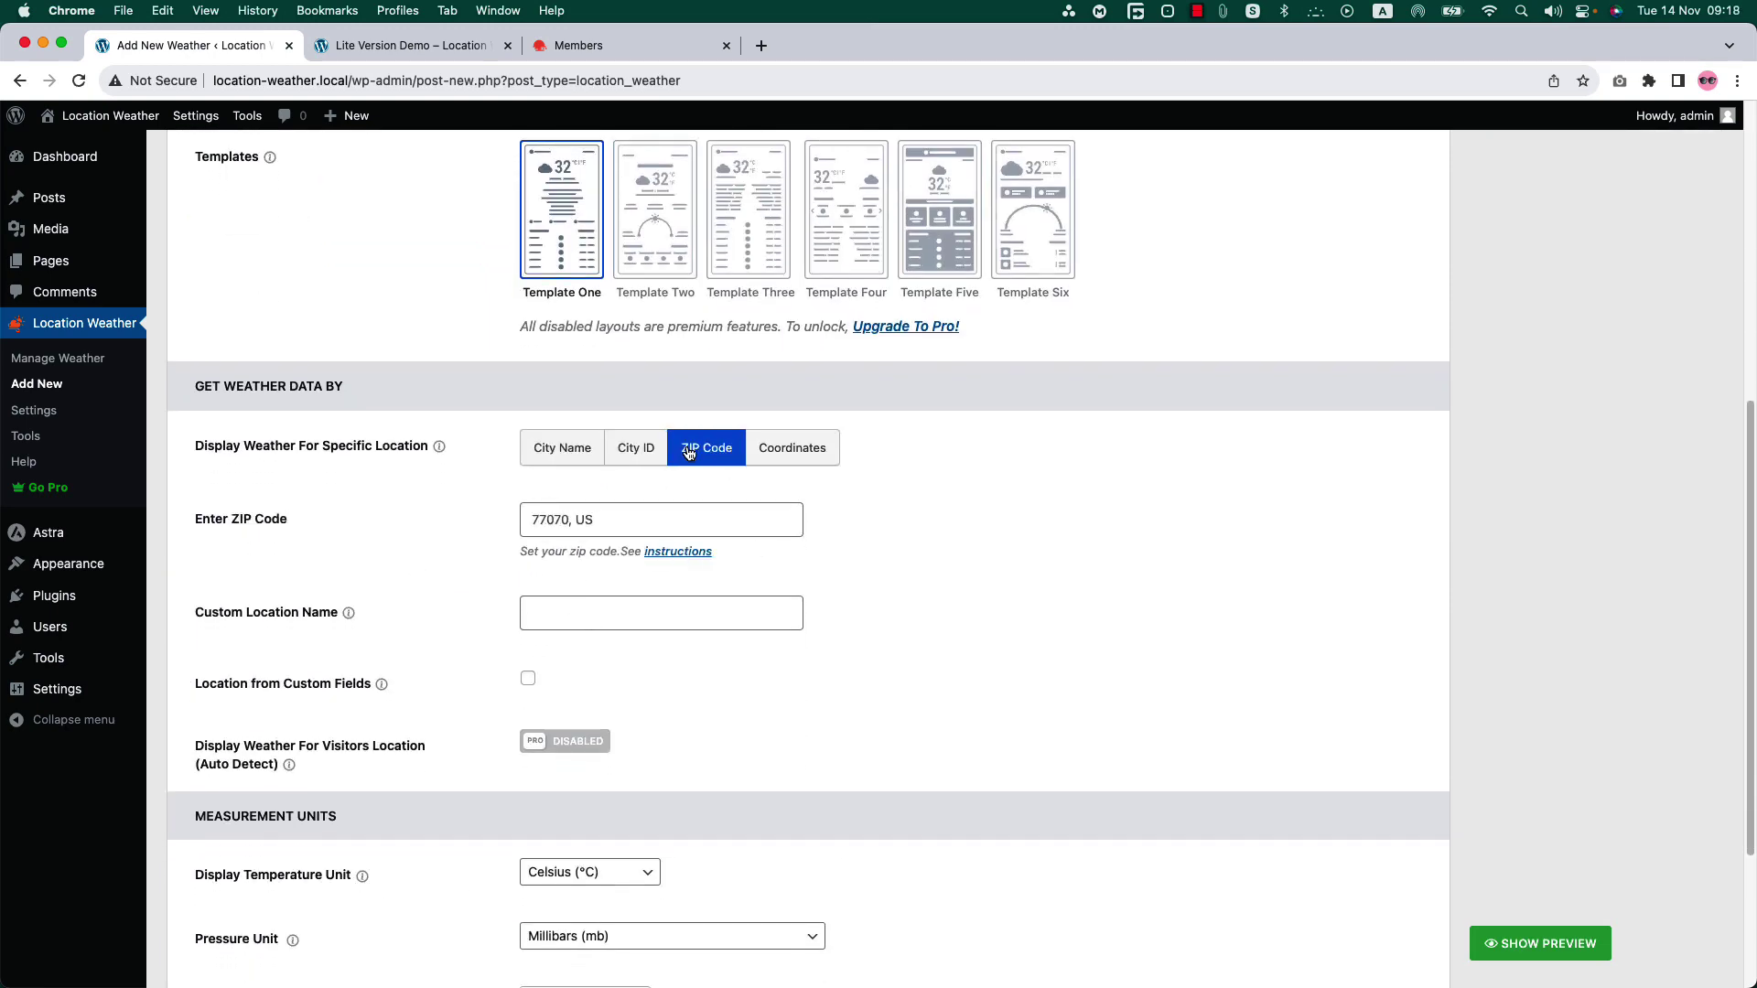
{"action": "left_click", "coordinate": [773, 454]}
{"action": "triple_click", "coordinate": [679, 520]}
{"action": "type", "text": "-37.813629, 144.963058"}
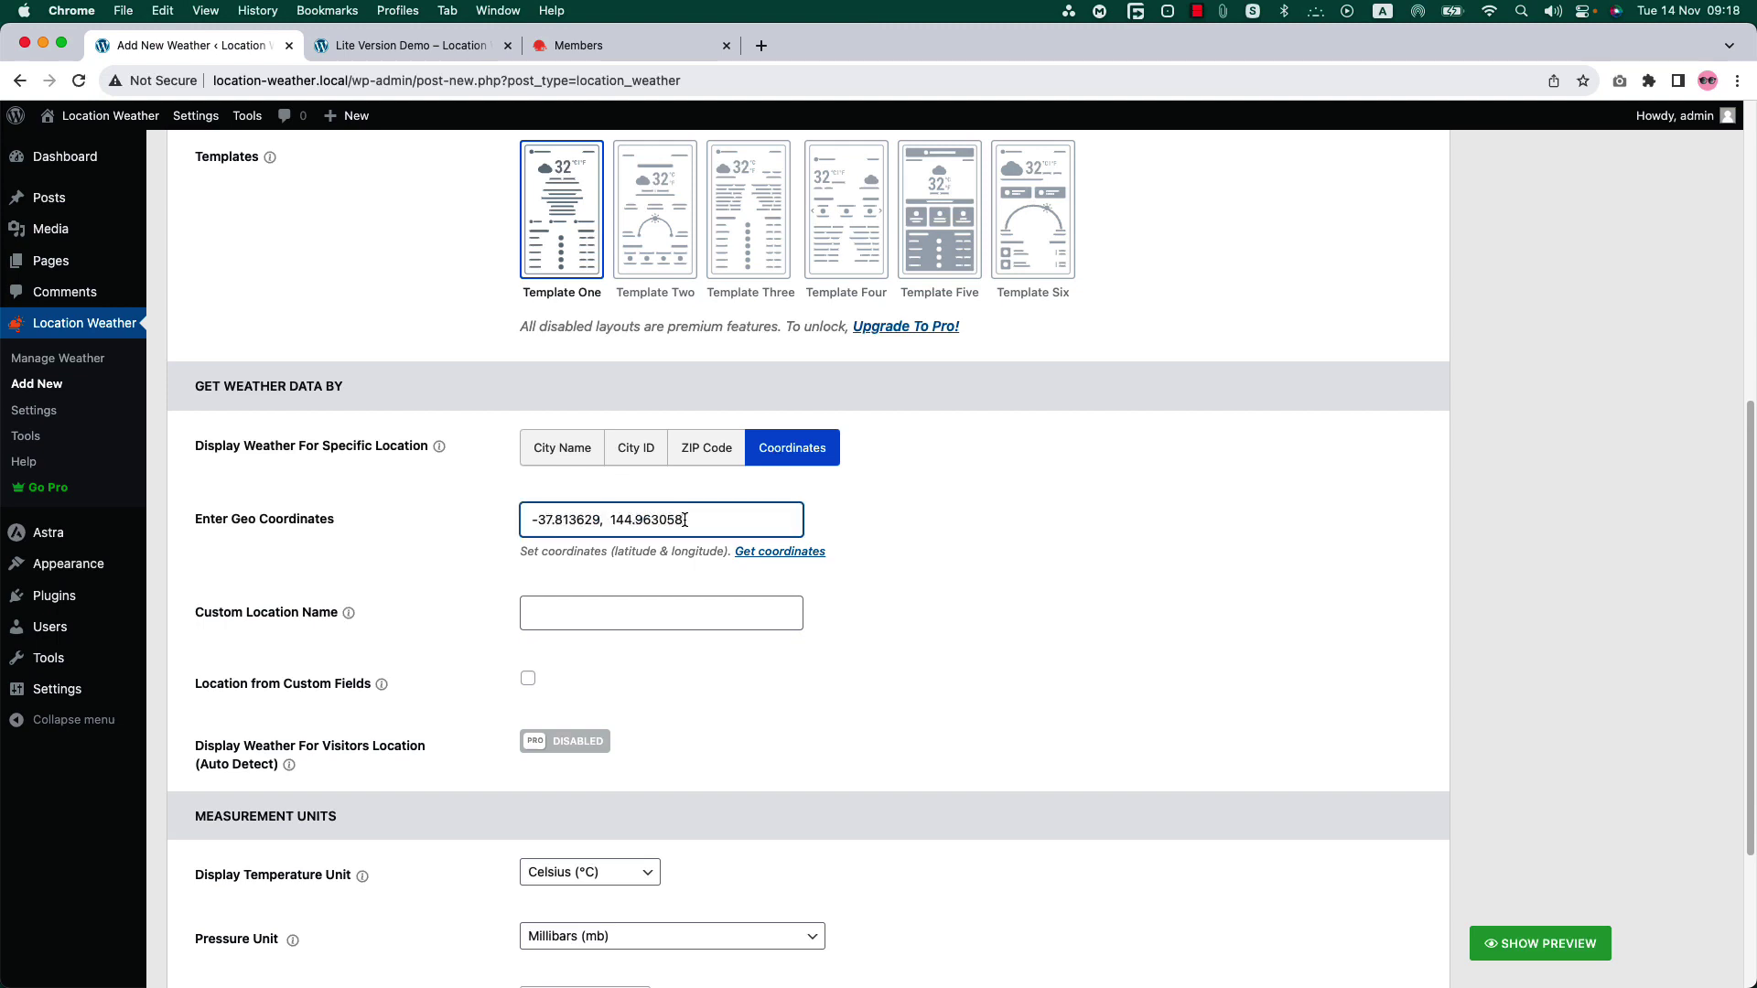
{"action": "left_click", "coordinate": [620, 613]}
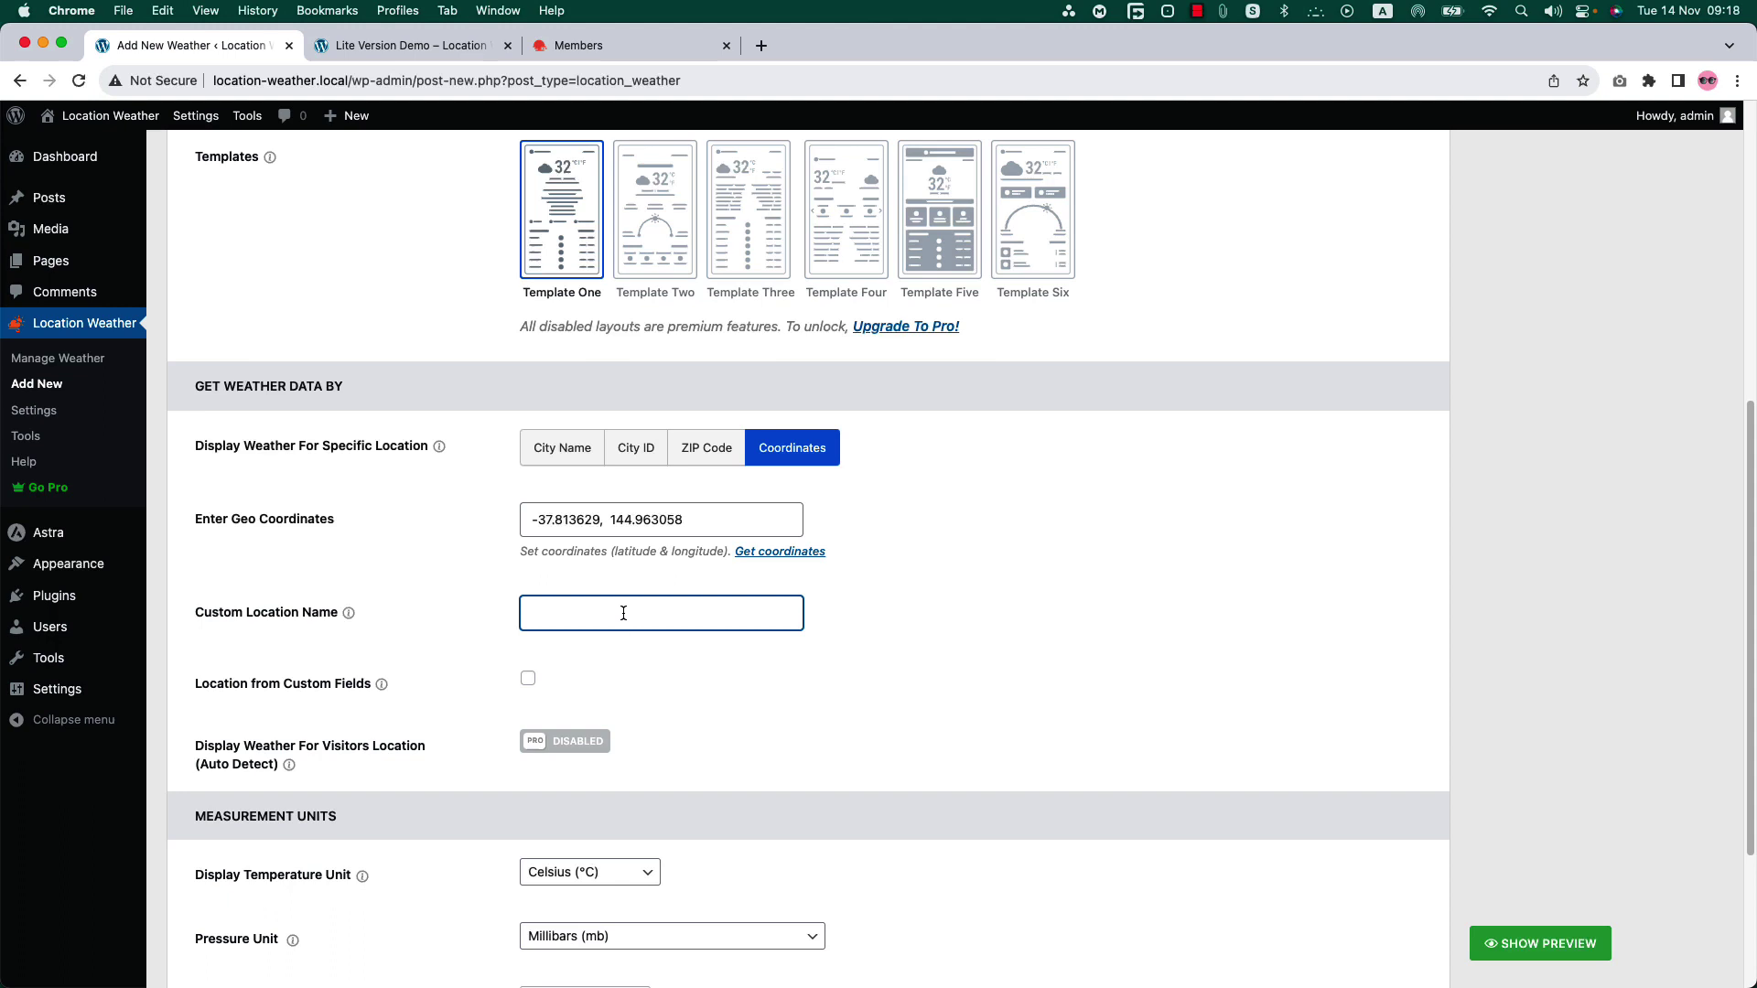
- Set the temperature unit to Fahrenheit (°F), leaving wind speed and visibility (Kilometers) units unchanged
{"action": "scroll", "coordinate": [641, 622], "scroll_direction": "down", "scroll_amount": 5}
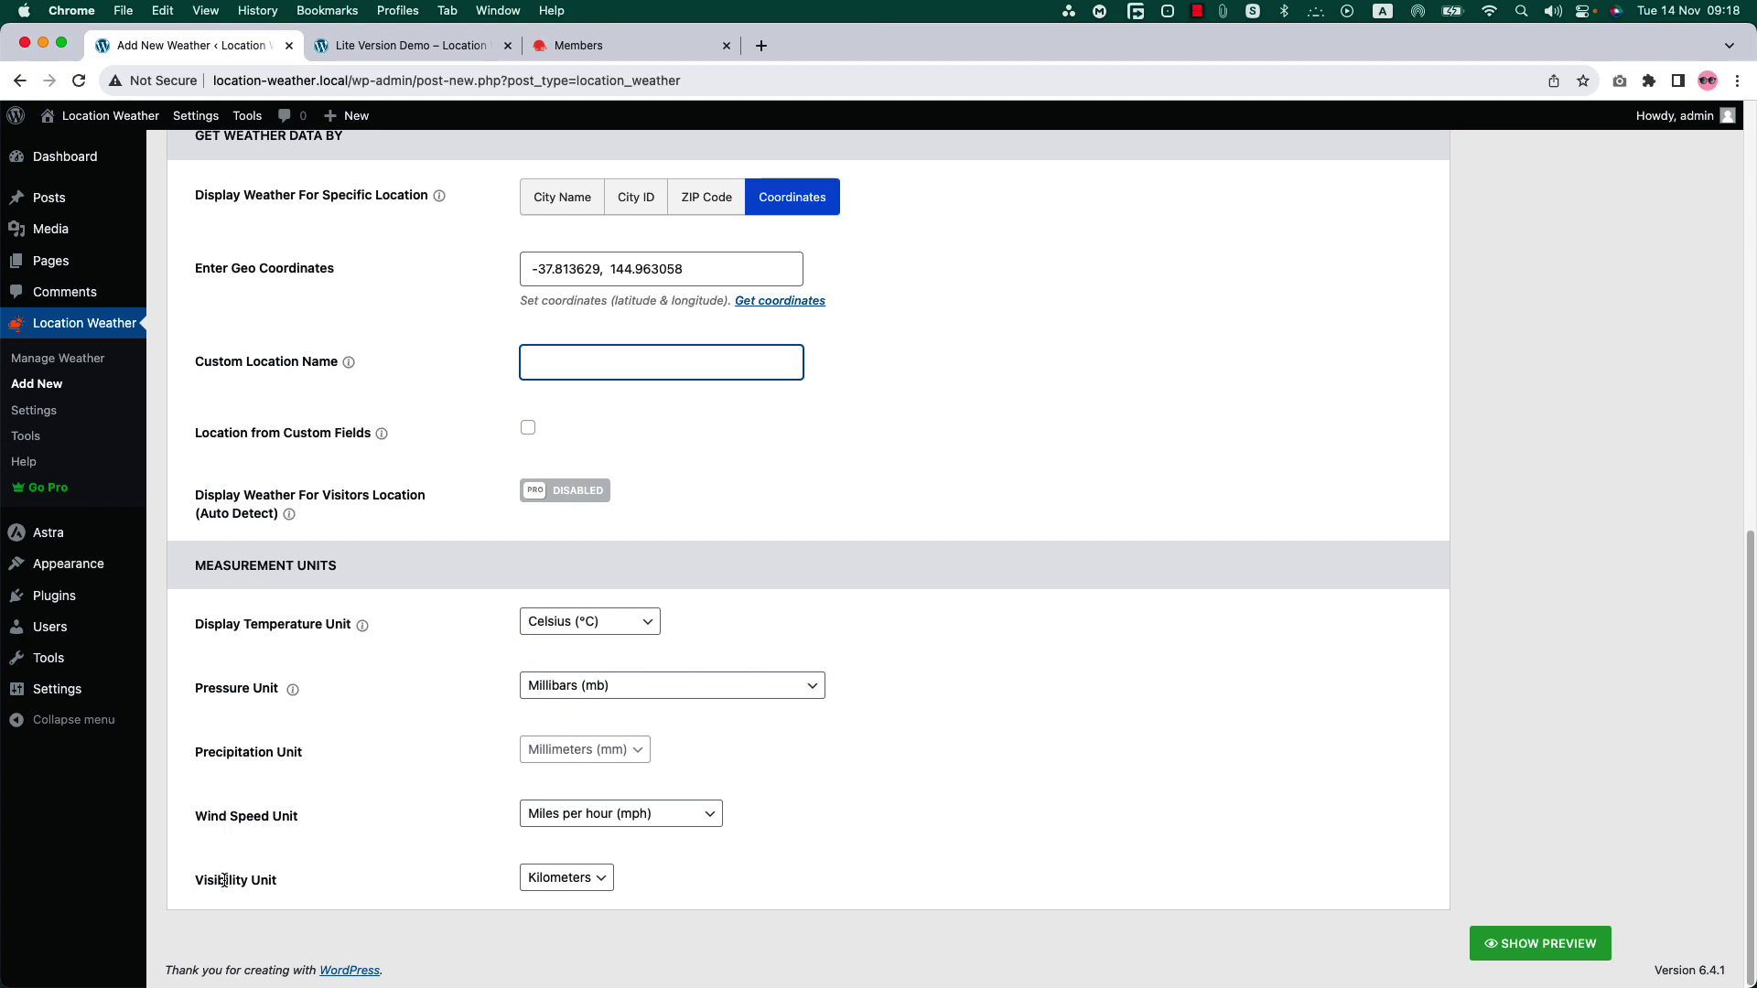
{"action": "left_click", "coordinate": [615, 630]}
{"action": "left_click", "coordinate": [782, 635]}
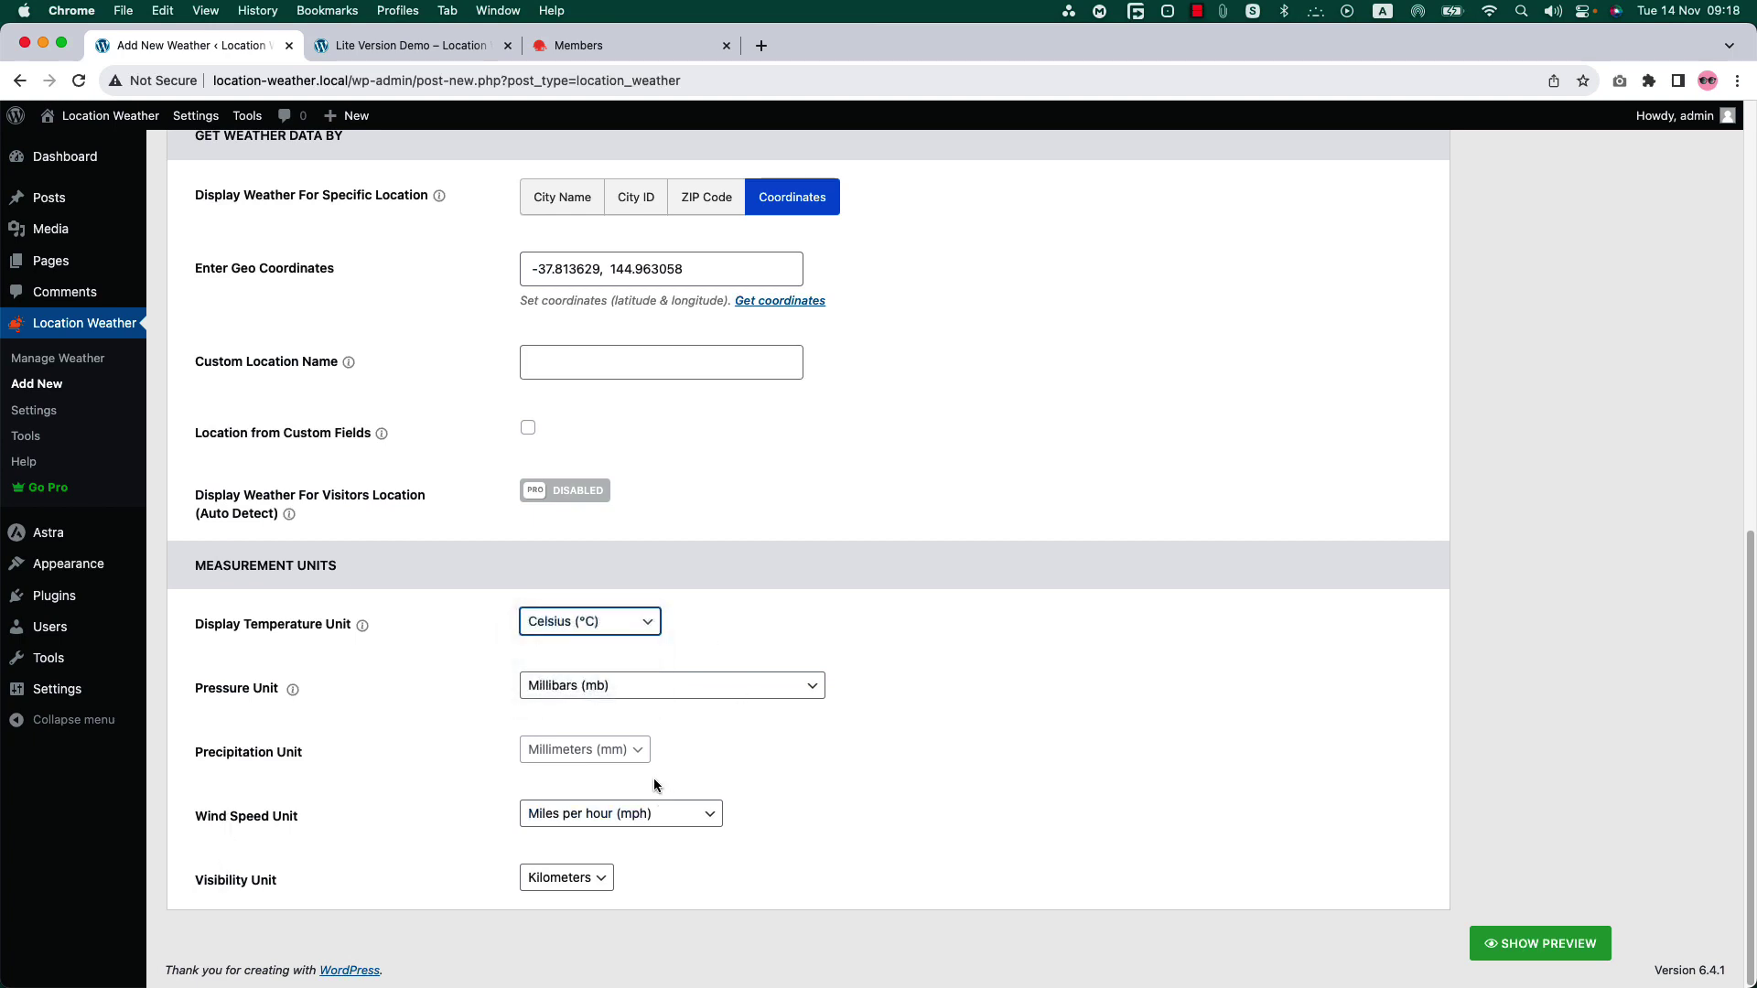
{"action": "left_click", "coordinate": [623, 819]}
{"action": "left_click", "coordinate": [886, 806]}
{"action": "left_click", "coordinate": [560, 879]}
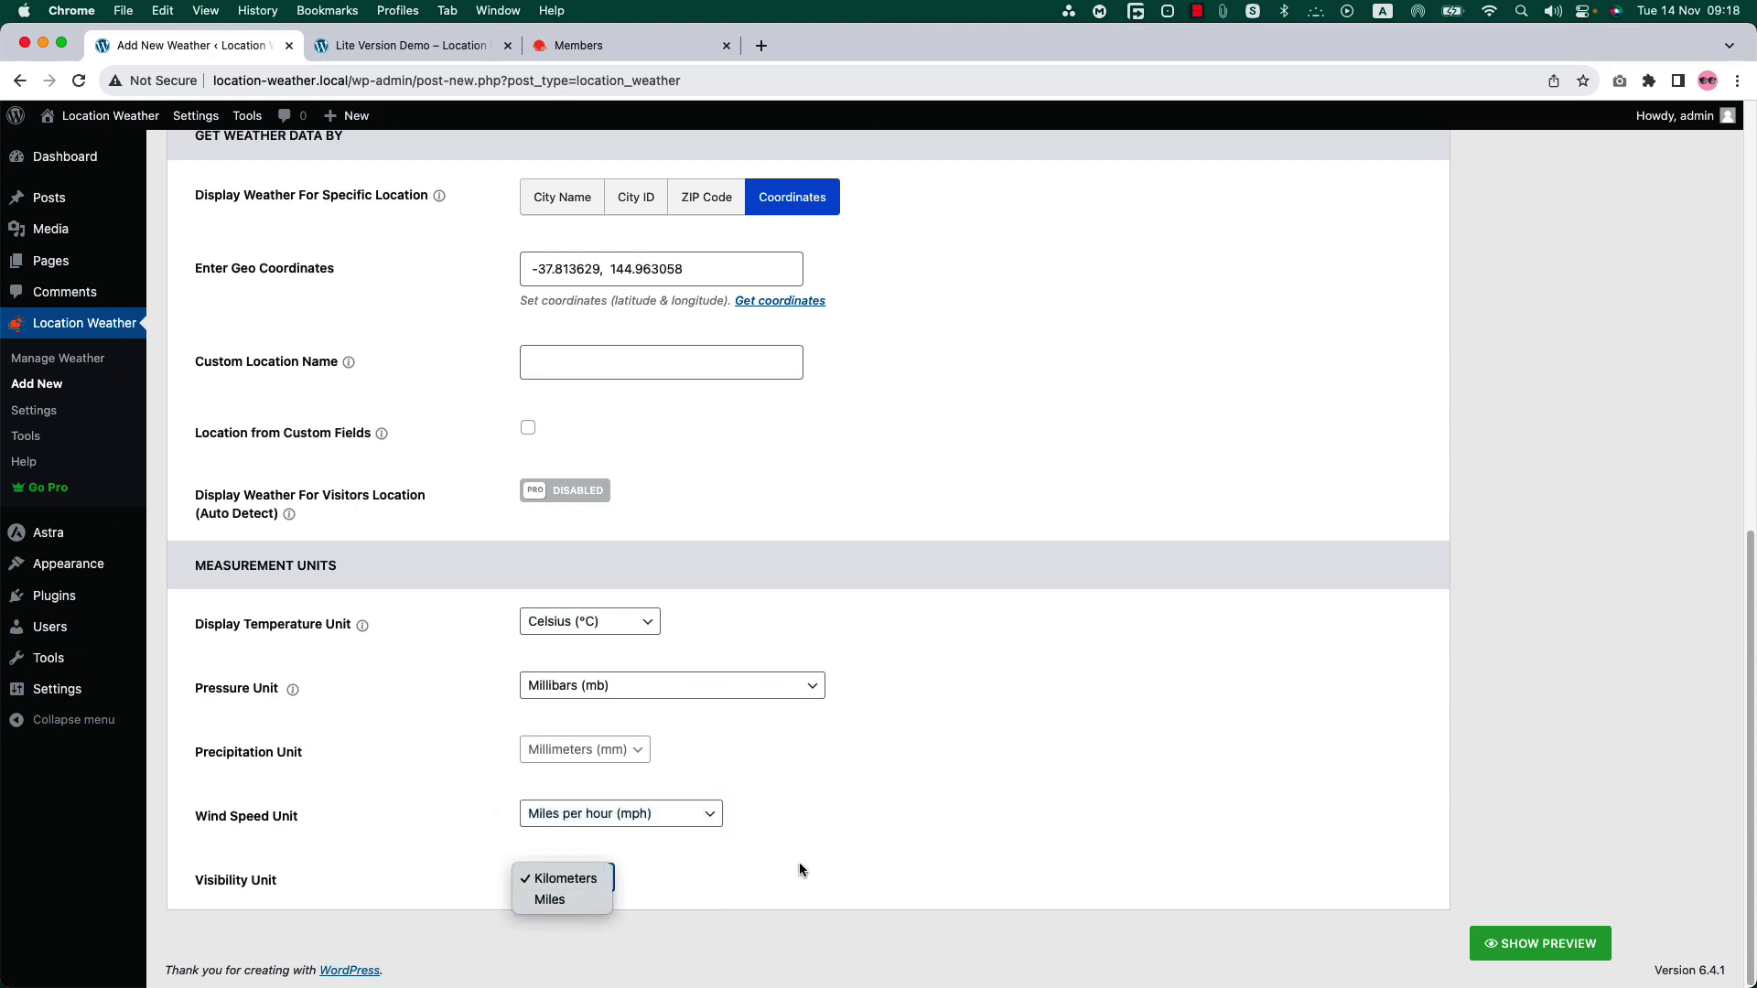
{"action": "left_click", "coordinate": [798, 863]}
{"action": "left_click", "coordinate": [593, 631]}
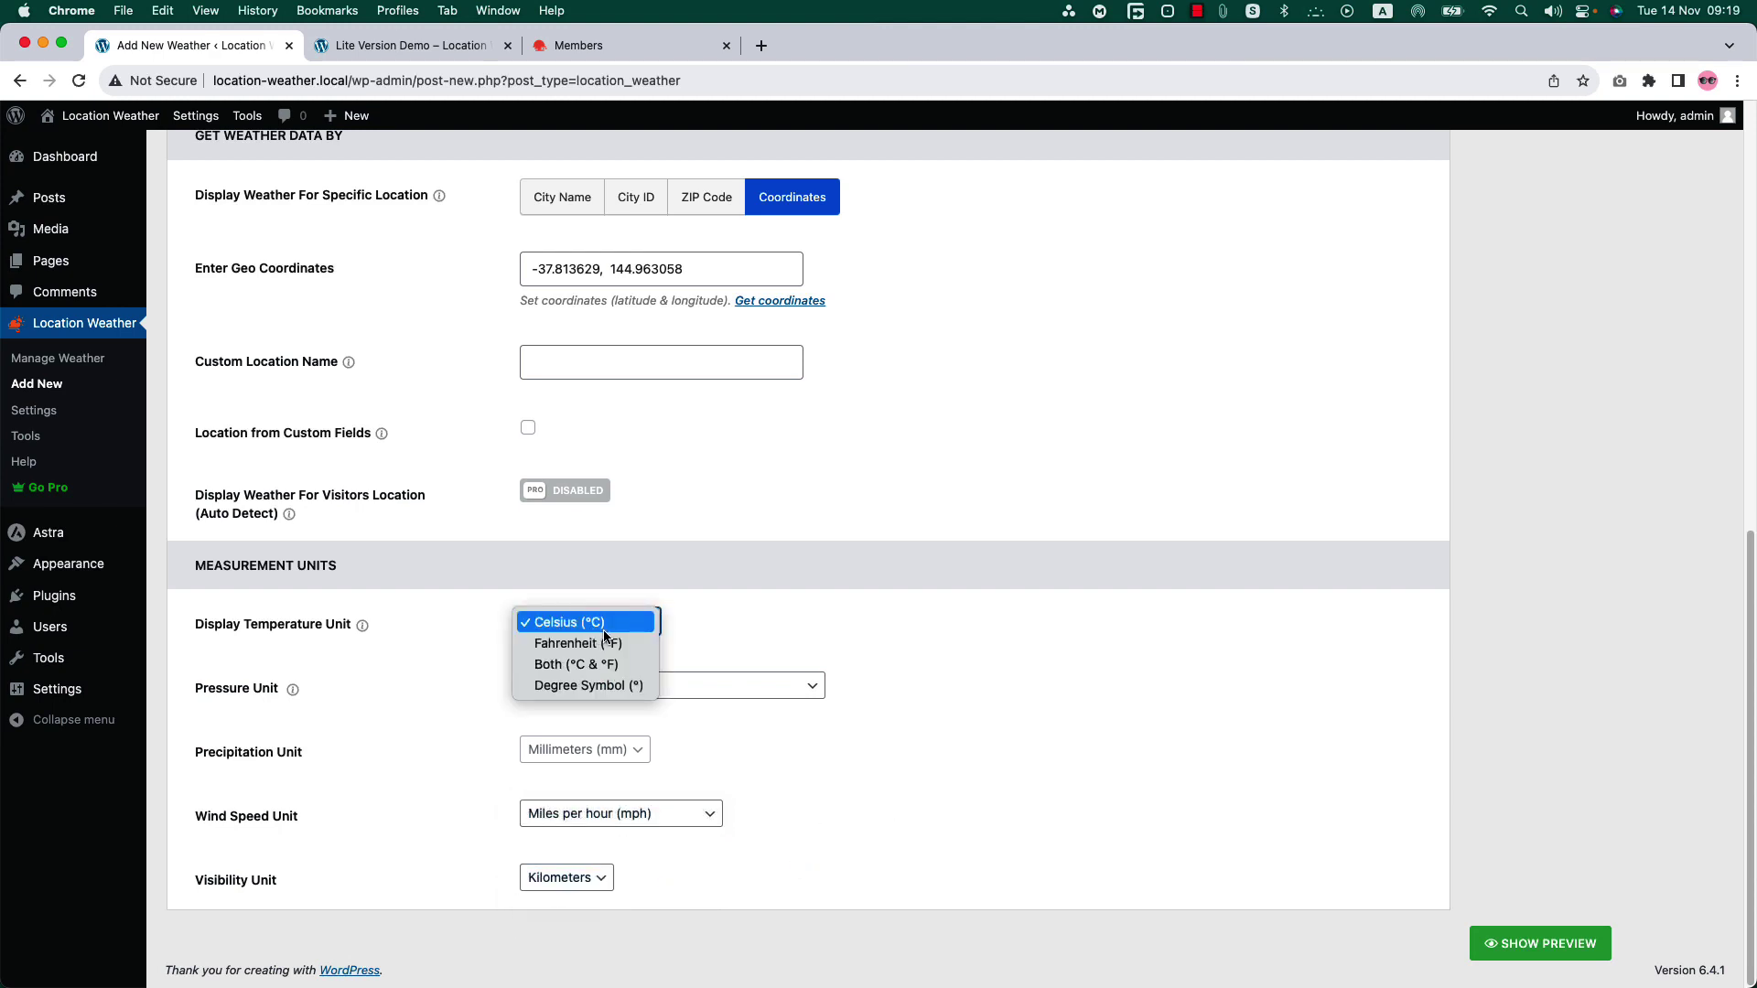
{"action": "left_click", "coordinate": [589, 623]}
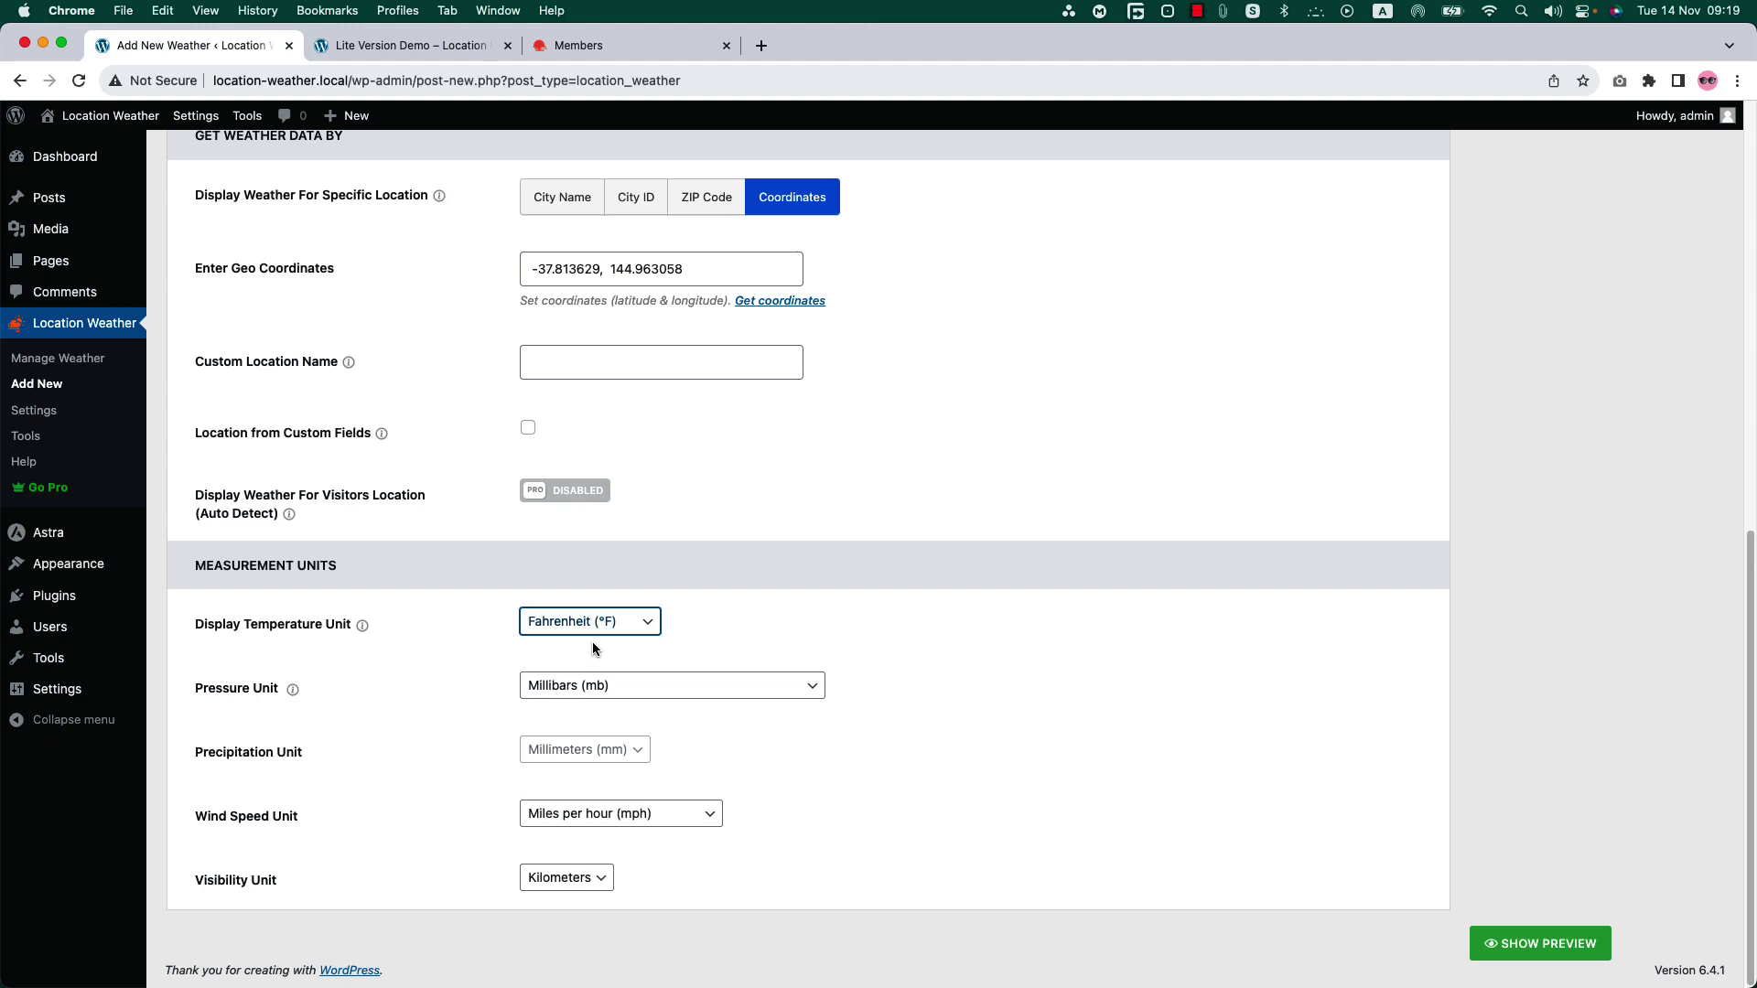
- Review the widget's General display options, keeping English as the language
{"action": "scroll", "coordinate": [588, 625], "scroll_direction": "up", "scroll_amount": 6}
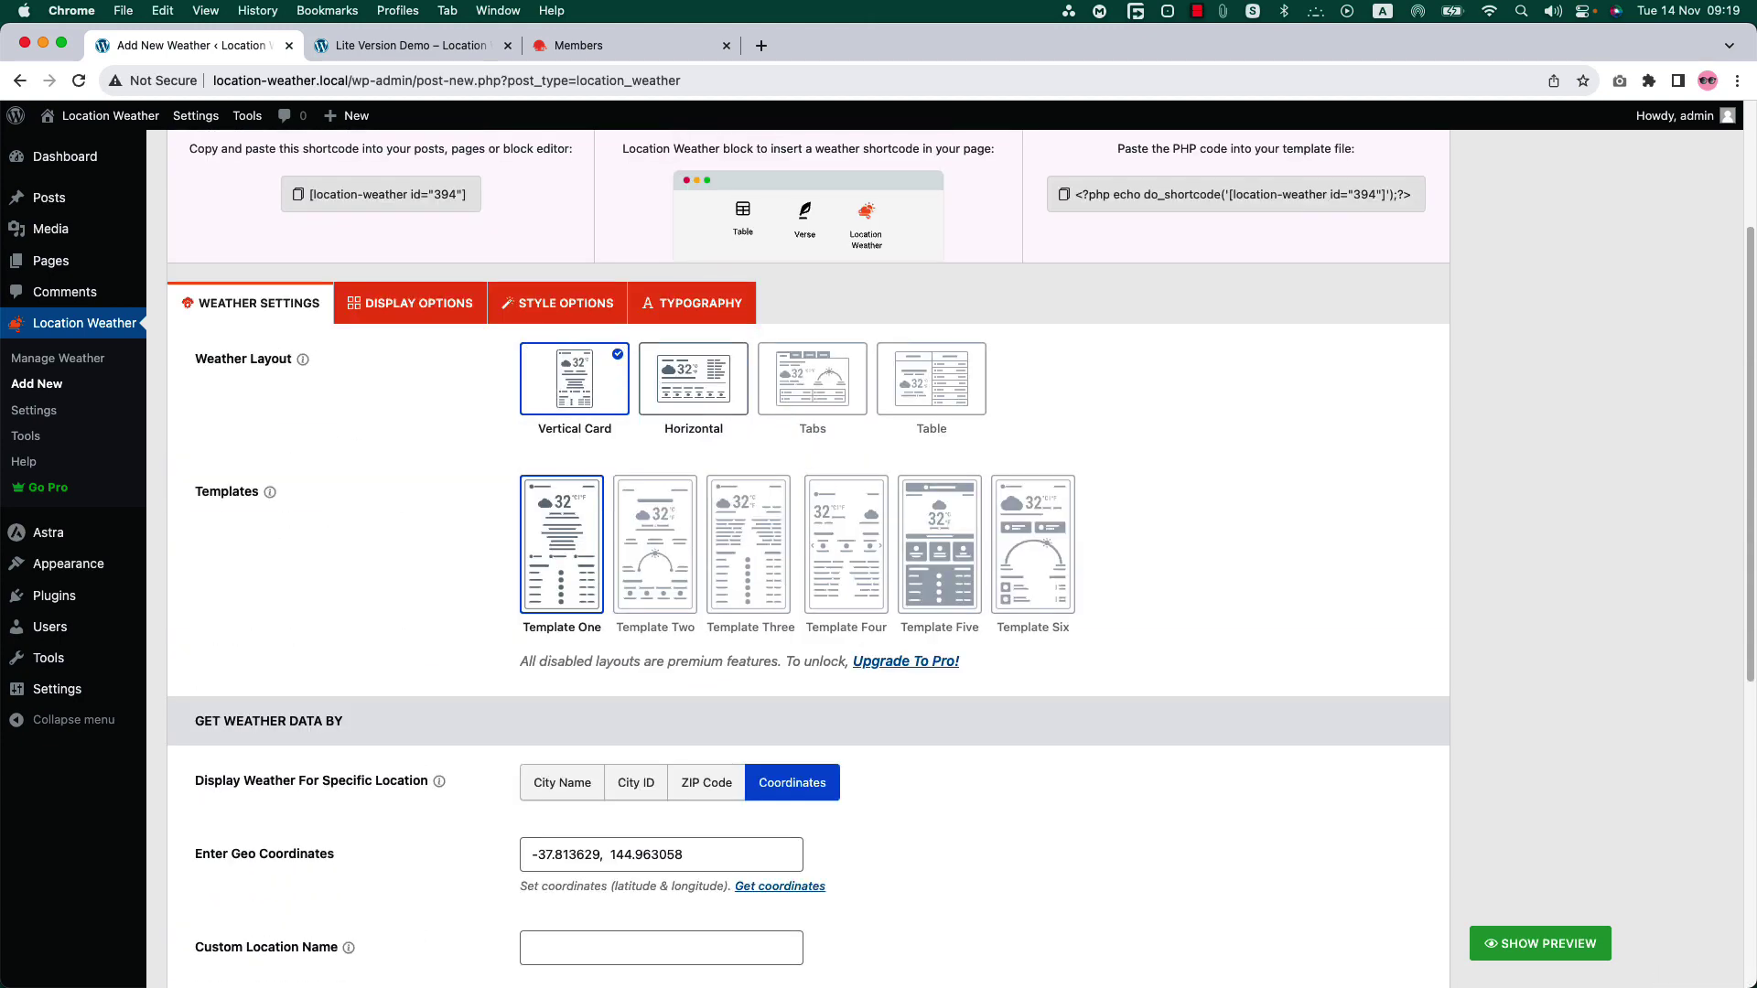
{"action": "left_click", "coordinate": [396, 316]}
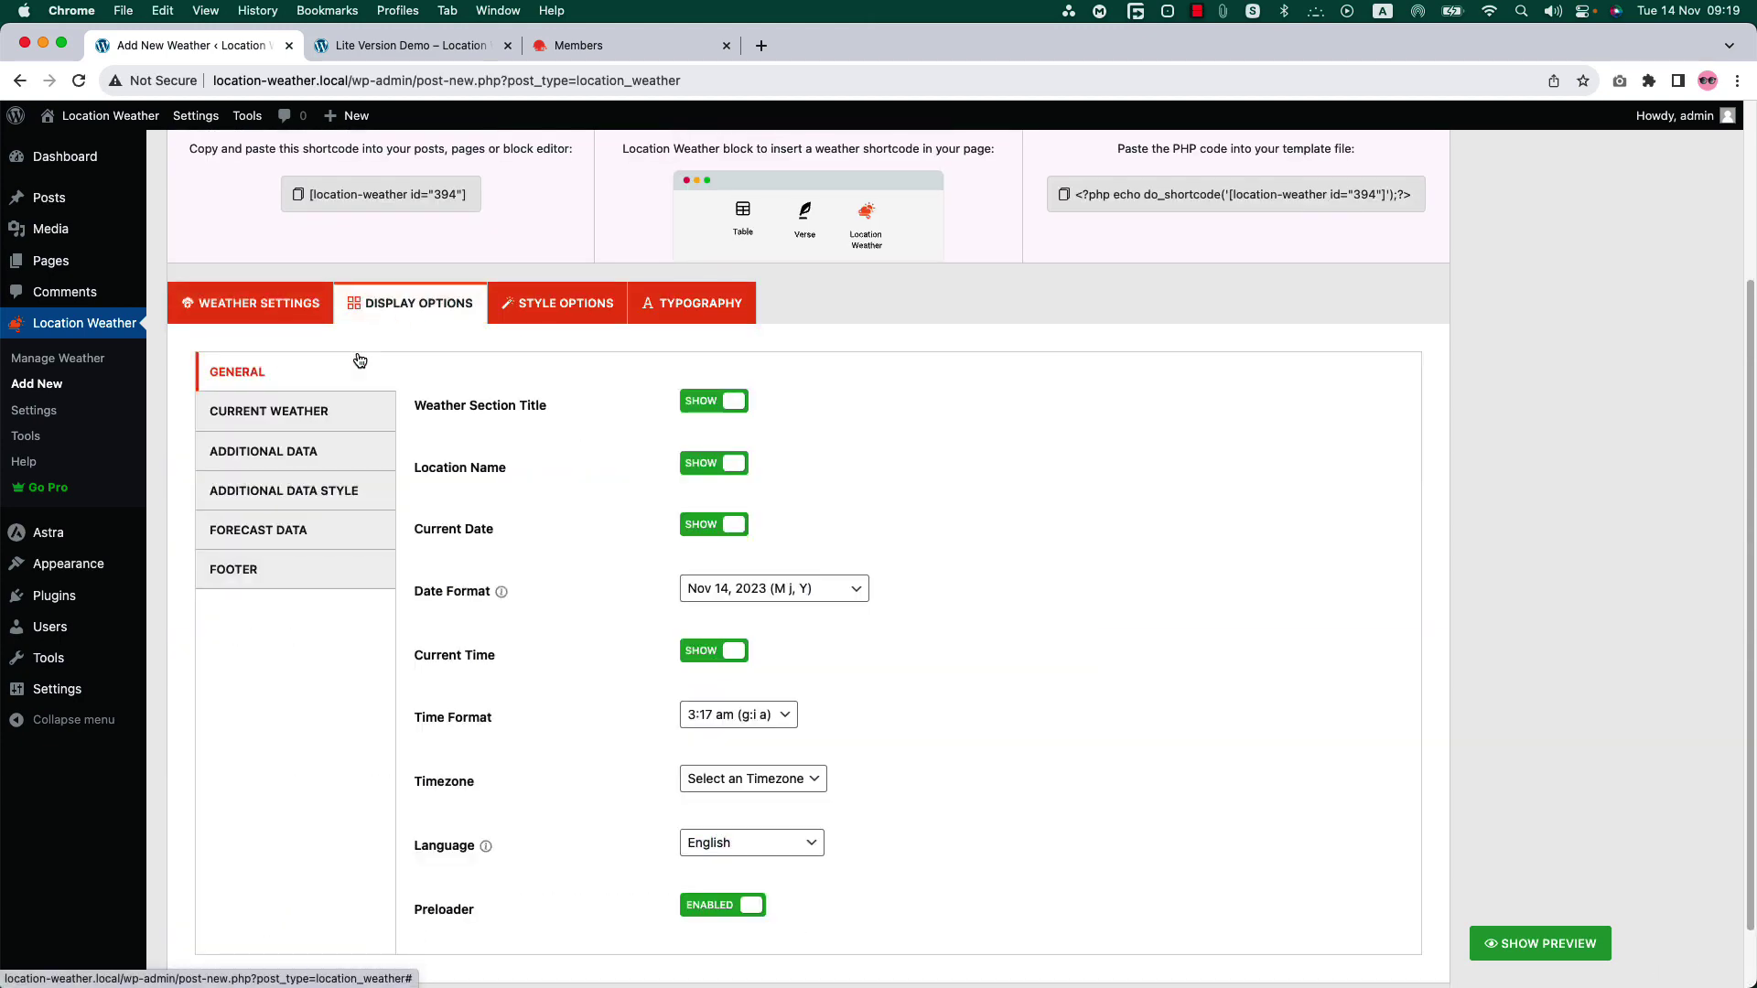
{"action": "scroll", "coordinate": [562, 409], "scroll_direction": "down", "scroll_amount": 2}
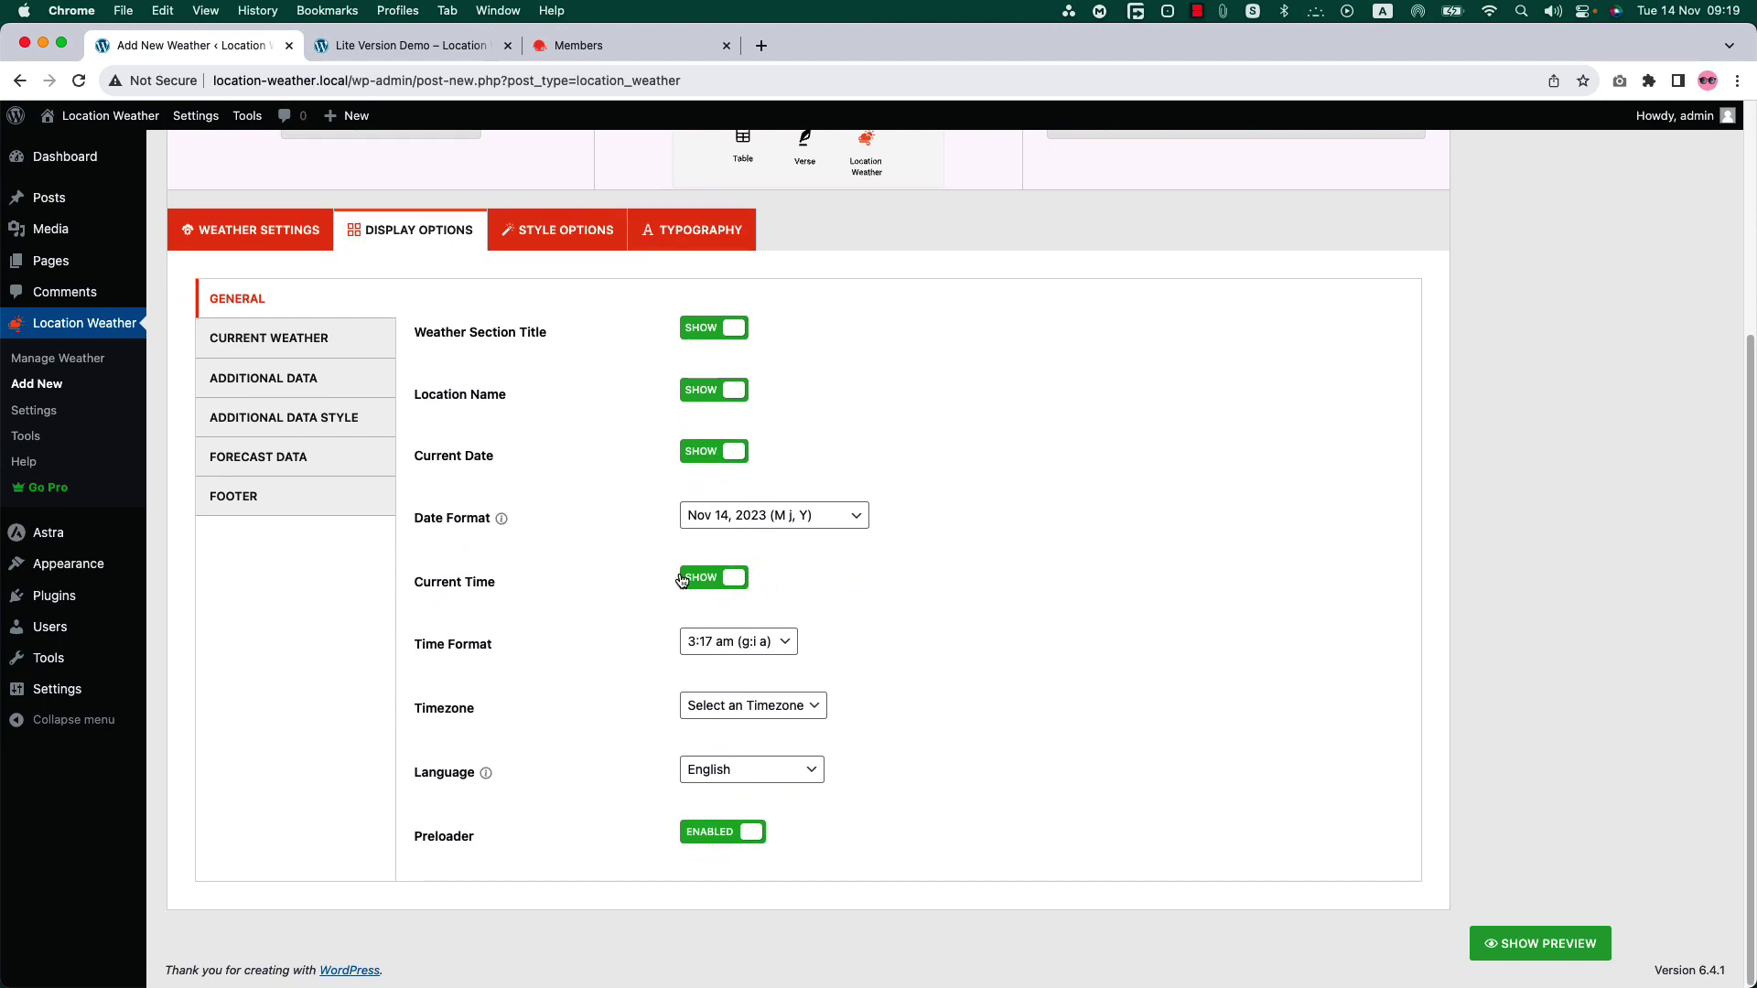
{"action": "left_click", "coordinate": [783, 776]}
{"action": "left_click", "coordinate": [1001, 821]}
- Check Current Weather options, keeping the condition icon shown and Animated, then show Additional Data
{"action": "left_click", "coordinate": [311, 347]}
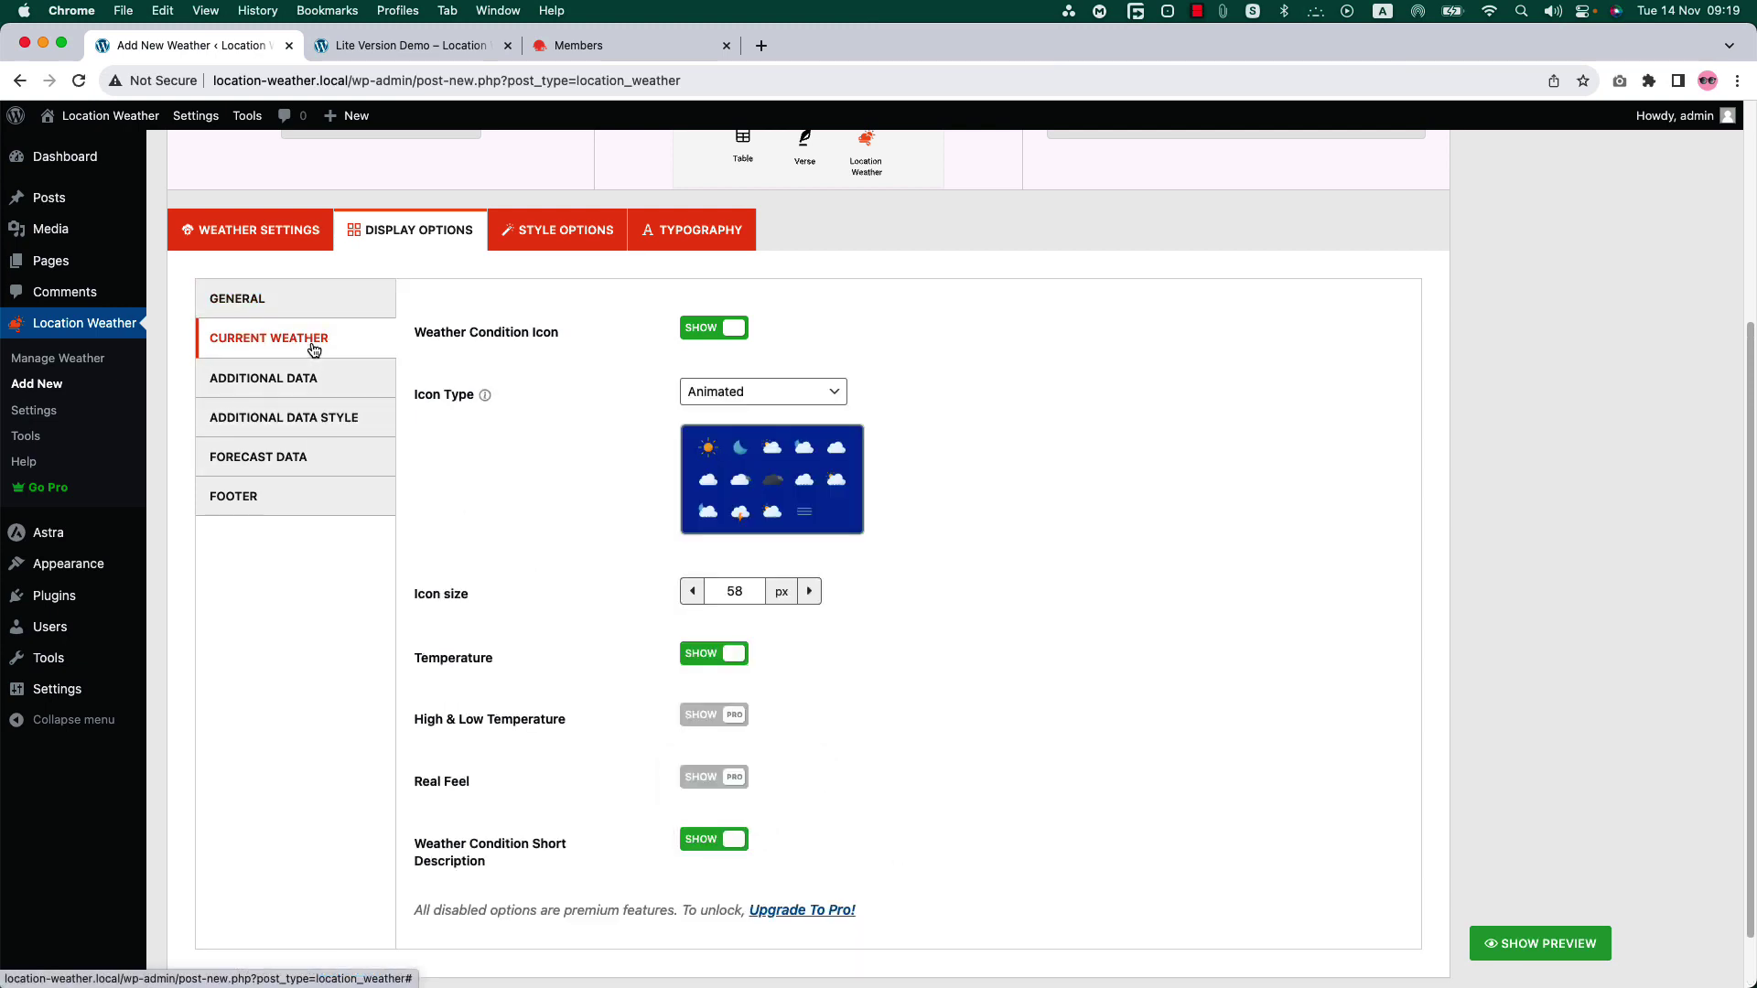
{"action": "left_click", "coordinate": [725, 335]}
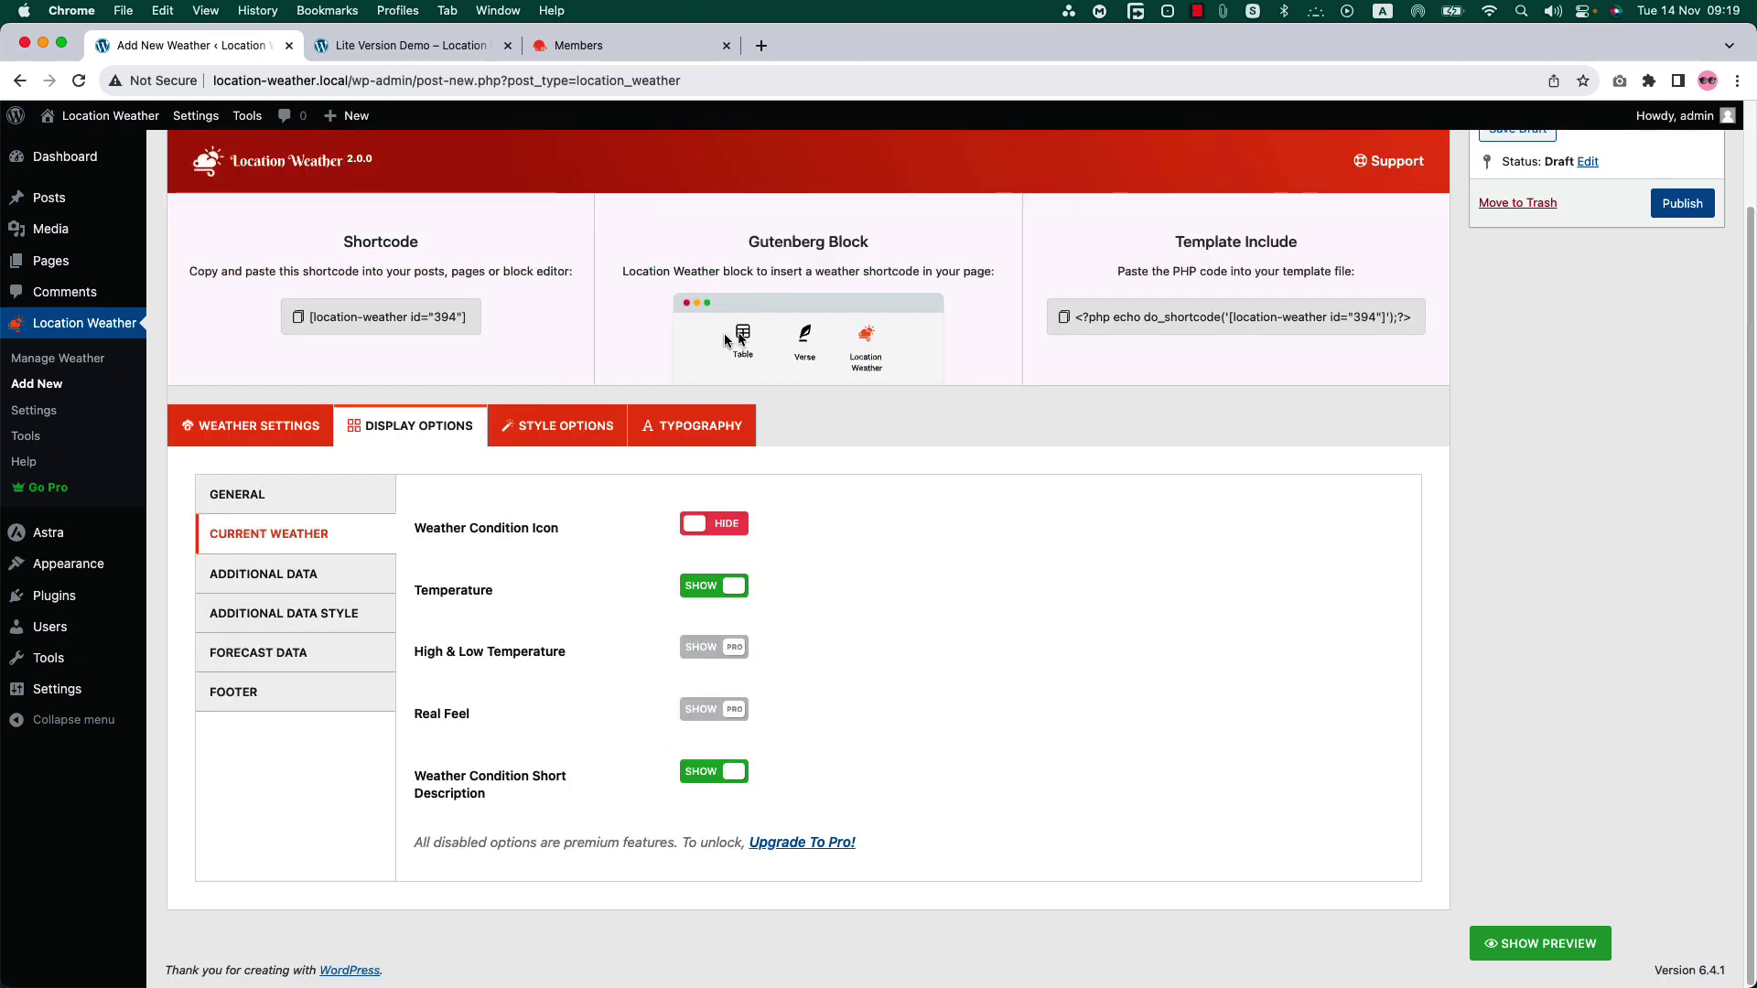
{"action": "left_click", "coordinate": [720, 523]}
{"action": "left_click", "coordinate": [782, 401]}
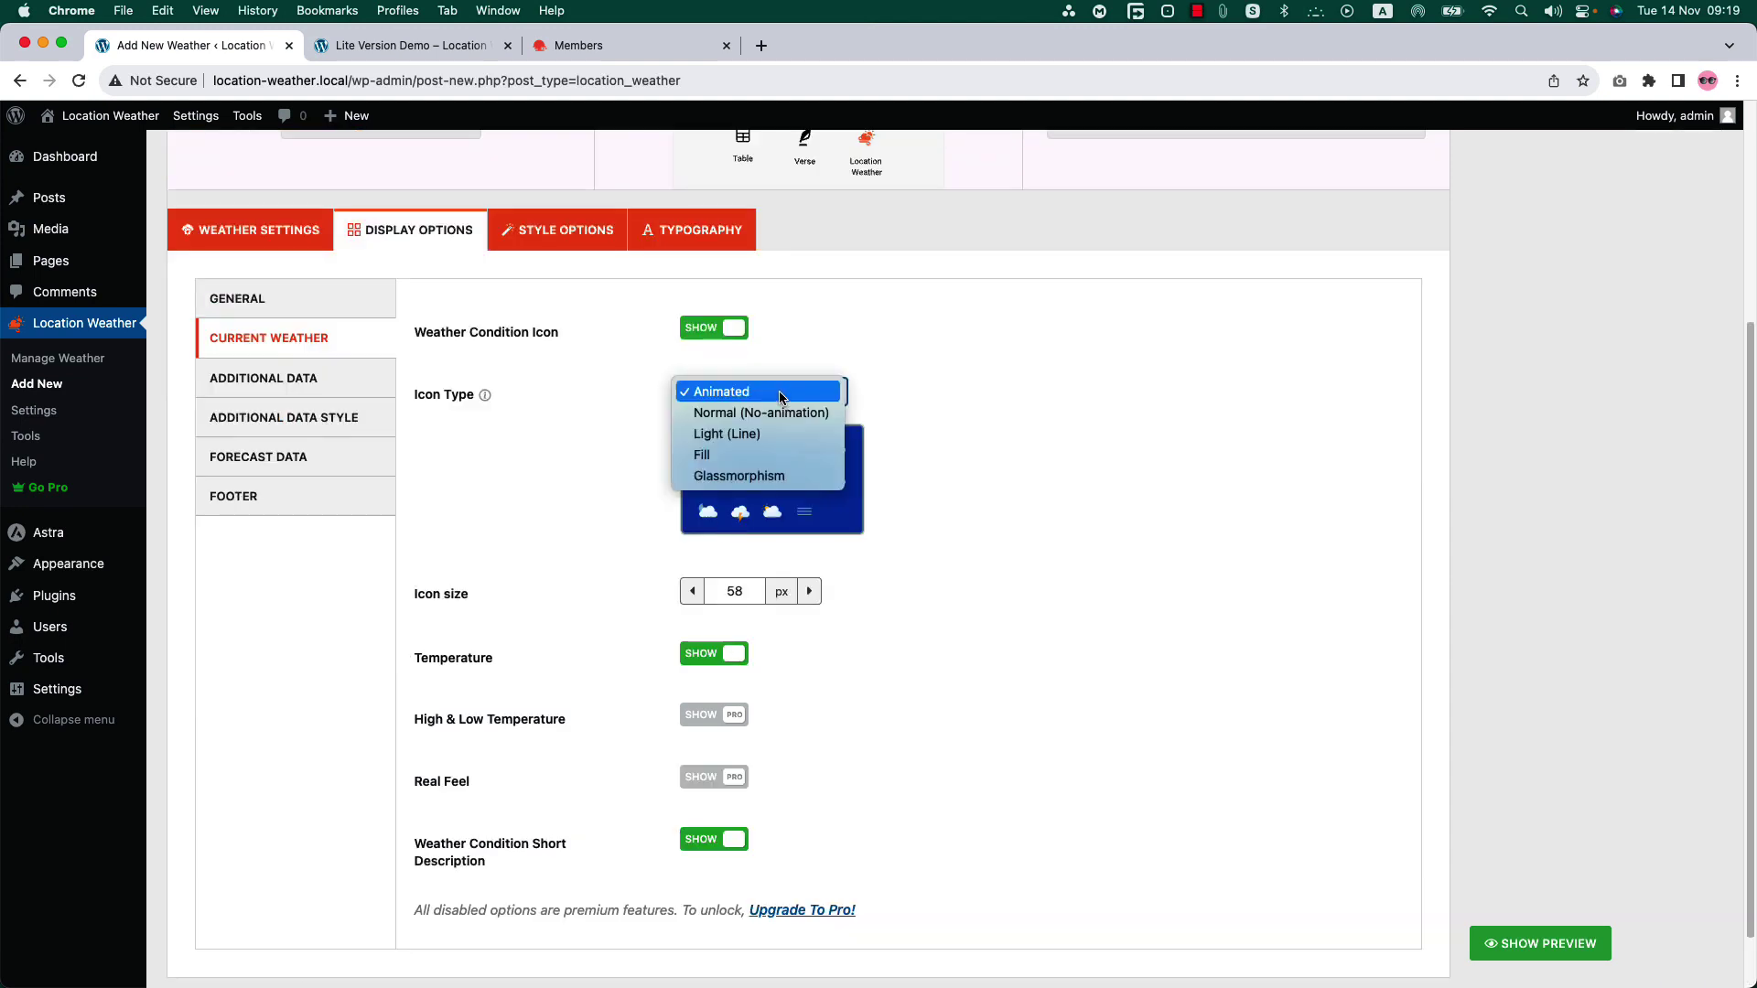
{"action": "left_click", "coordinate": [939, 535]}
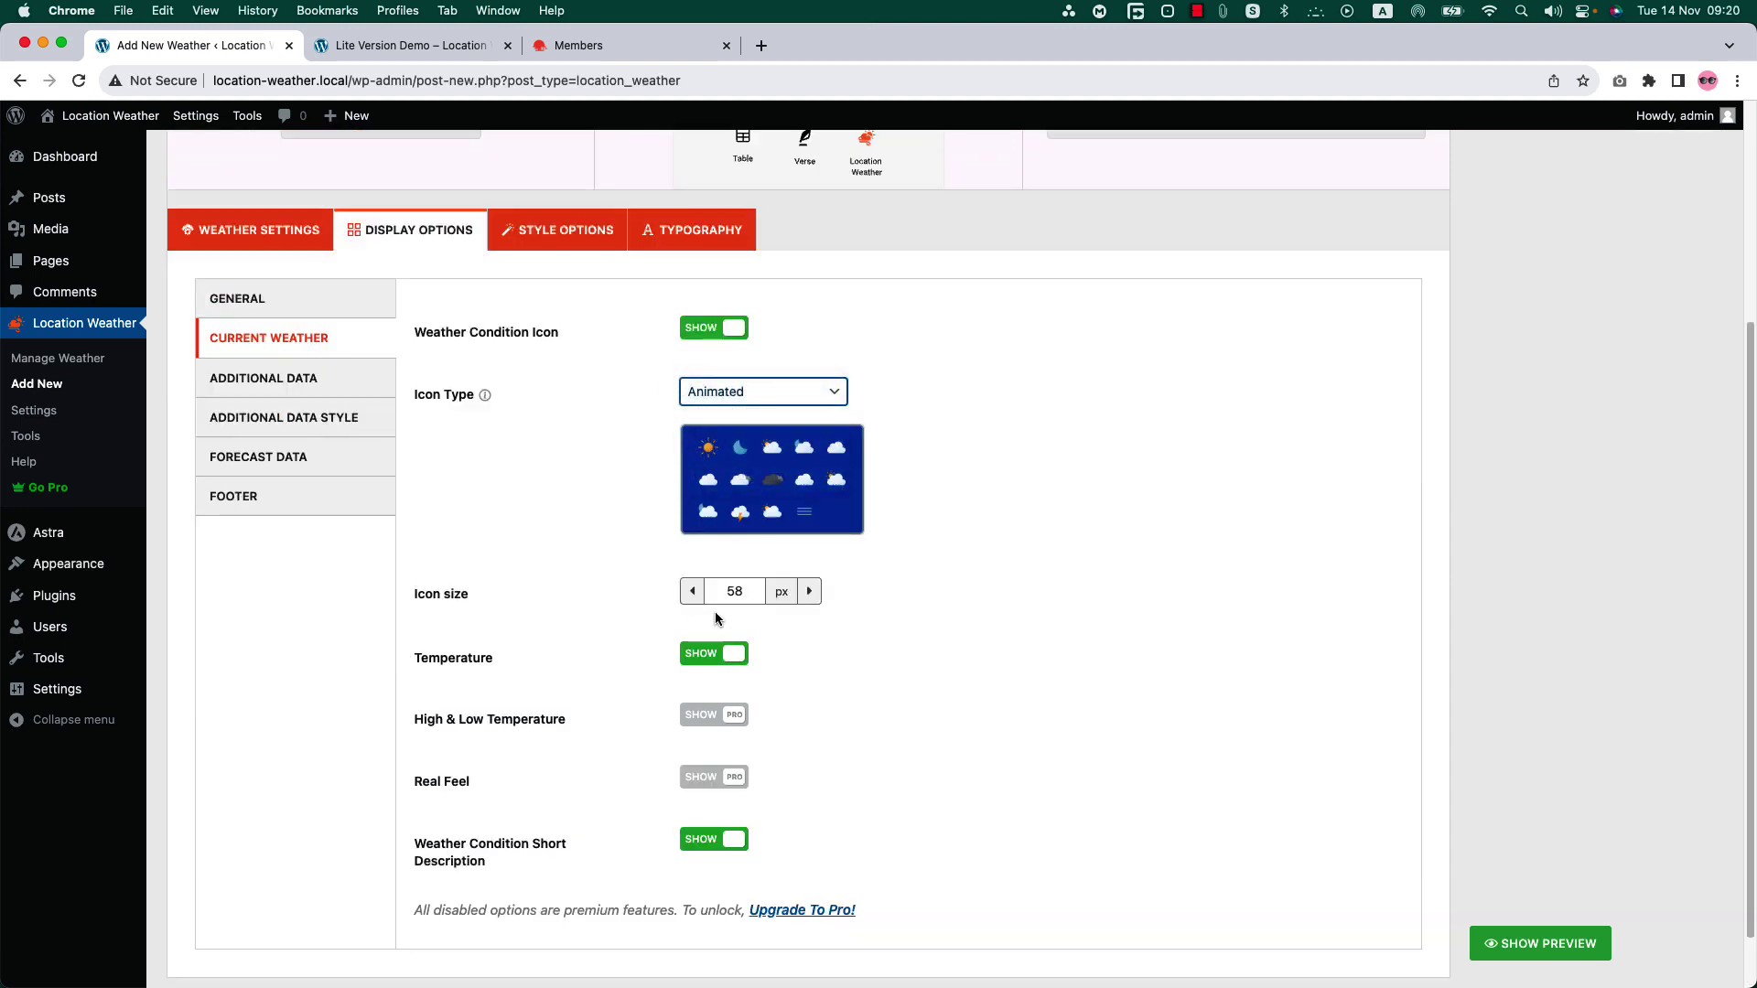
{"action": "left_click", "coordinate": [706, 842]}
{"action": "left_click", "coordinate": [302, 380]}
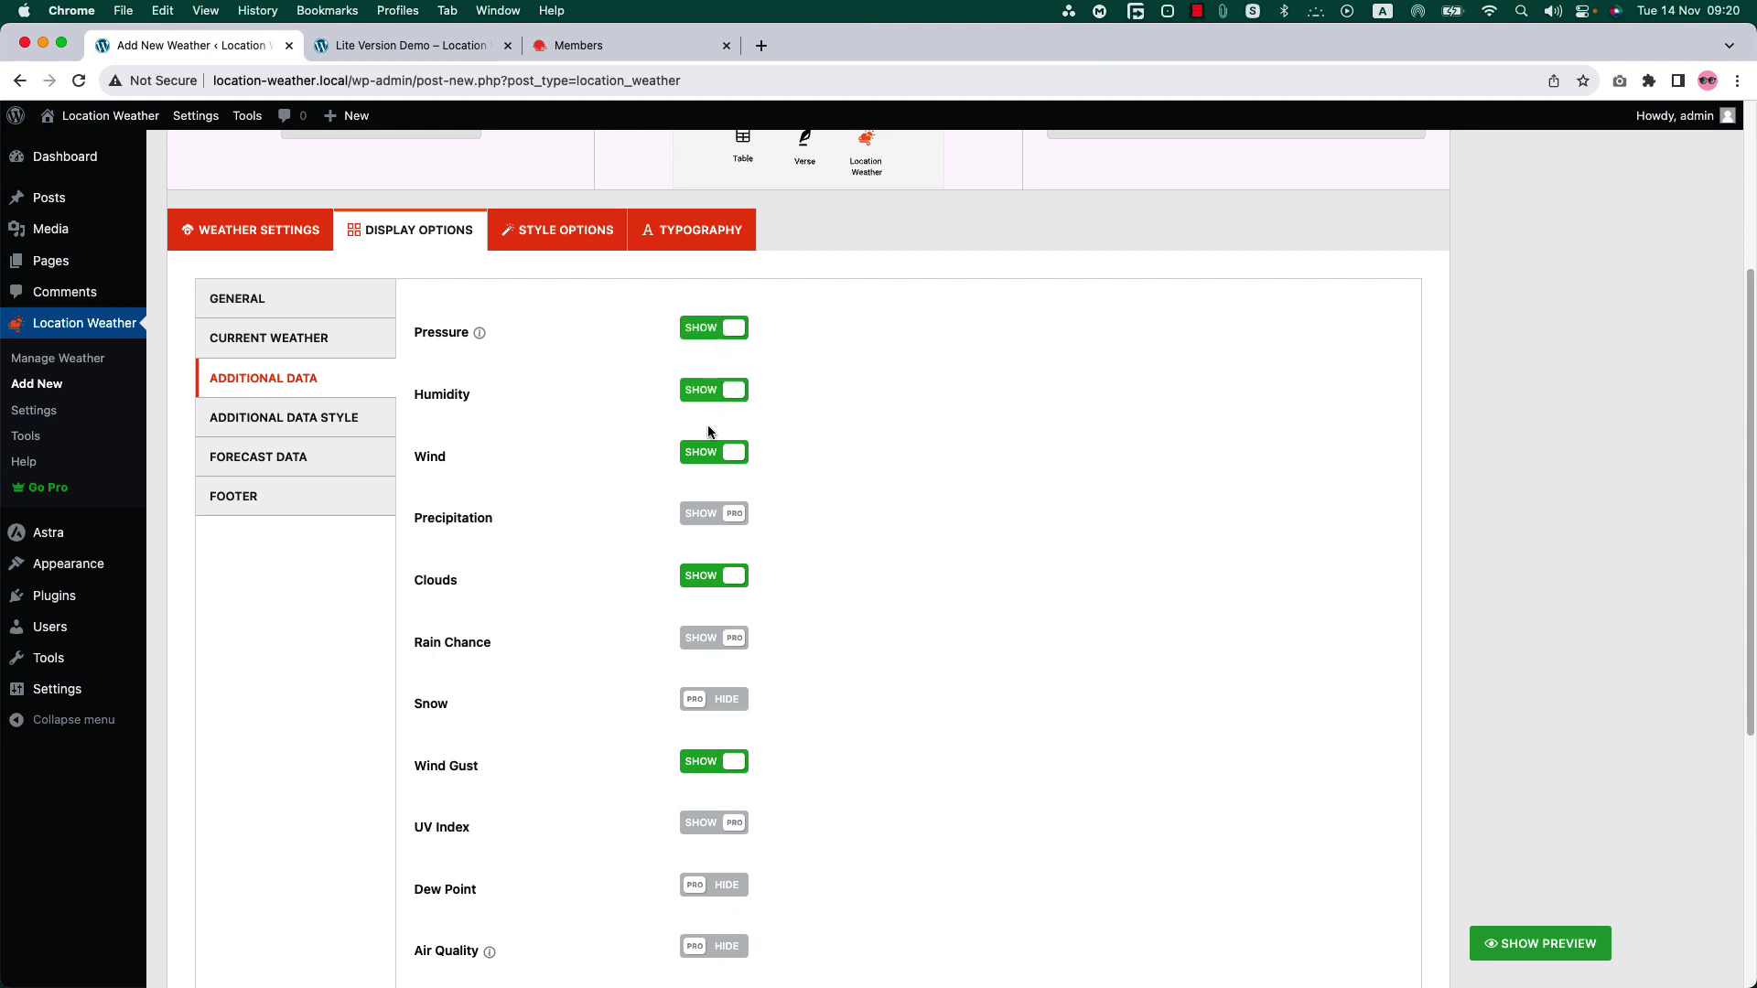
- Review the Additional Data options, leaving the Wind reading shown
{"action": "left_click", "coordinate": [711, 454]}
{"action": "left_click", "coordinate": [711, 454]}
{"action": "scroll", "coordinate": [768, 695], "scroll_direction": "down", "scroll_amount": 3}
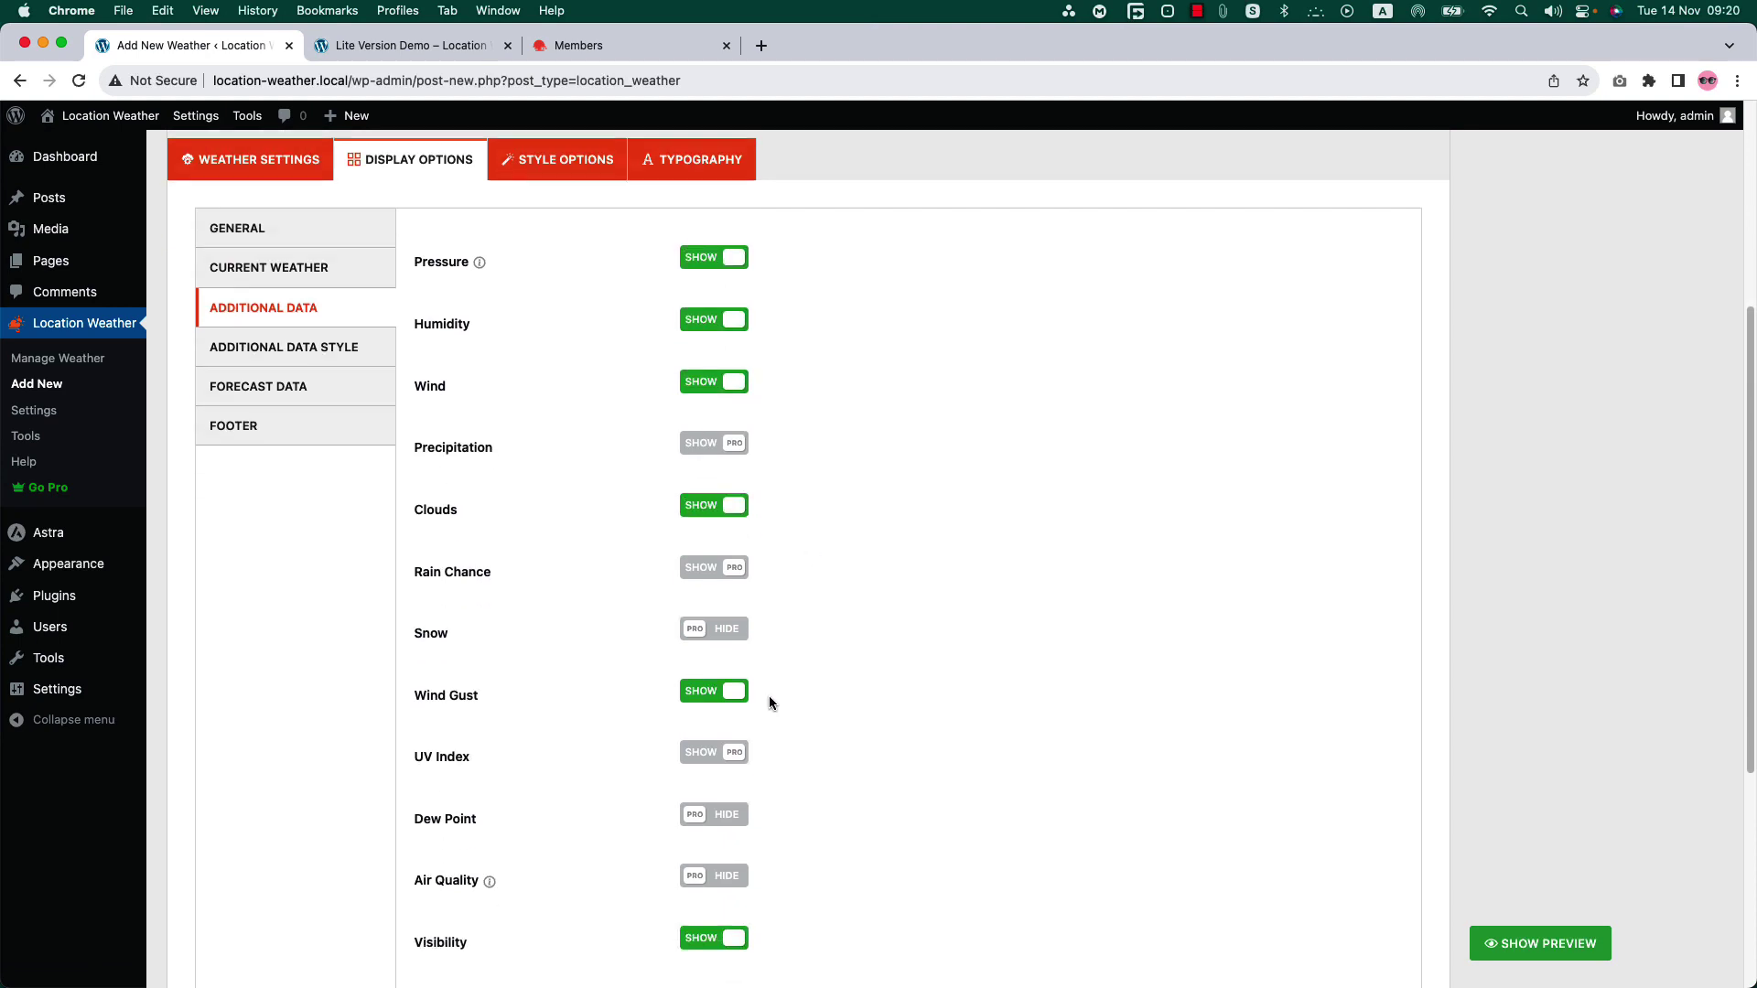
{"action": "scroll", "coordinate": [769, 702], "scroll_direction": "down", "scroll_amount": 2}
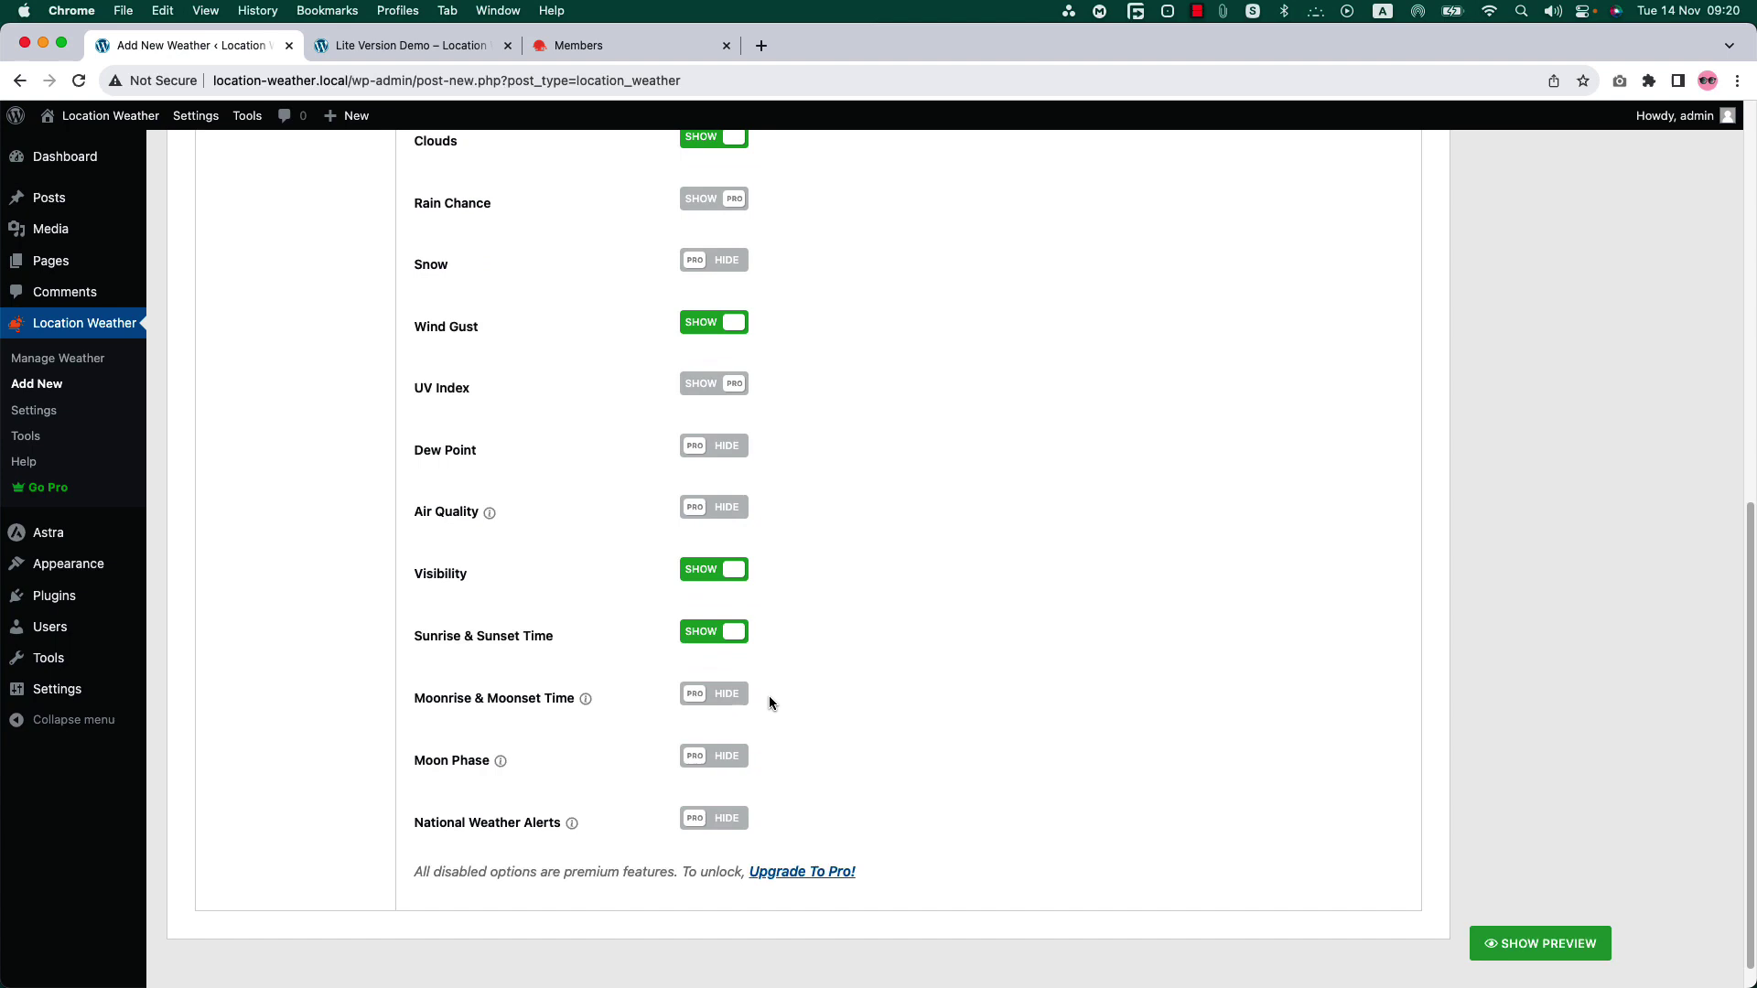
{"action": "scroll", "coordinate": [768, 703], "scroll_direction": "up", "scroll_amount": 5}
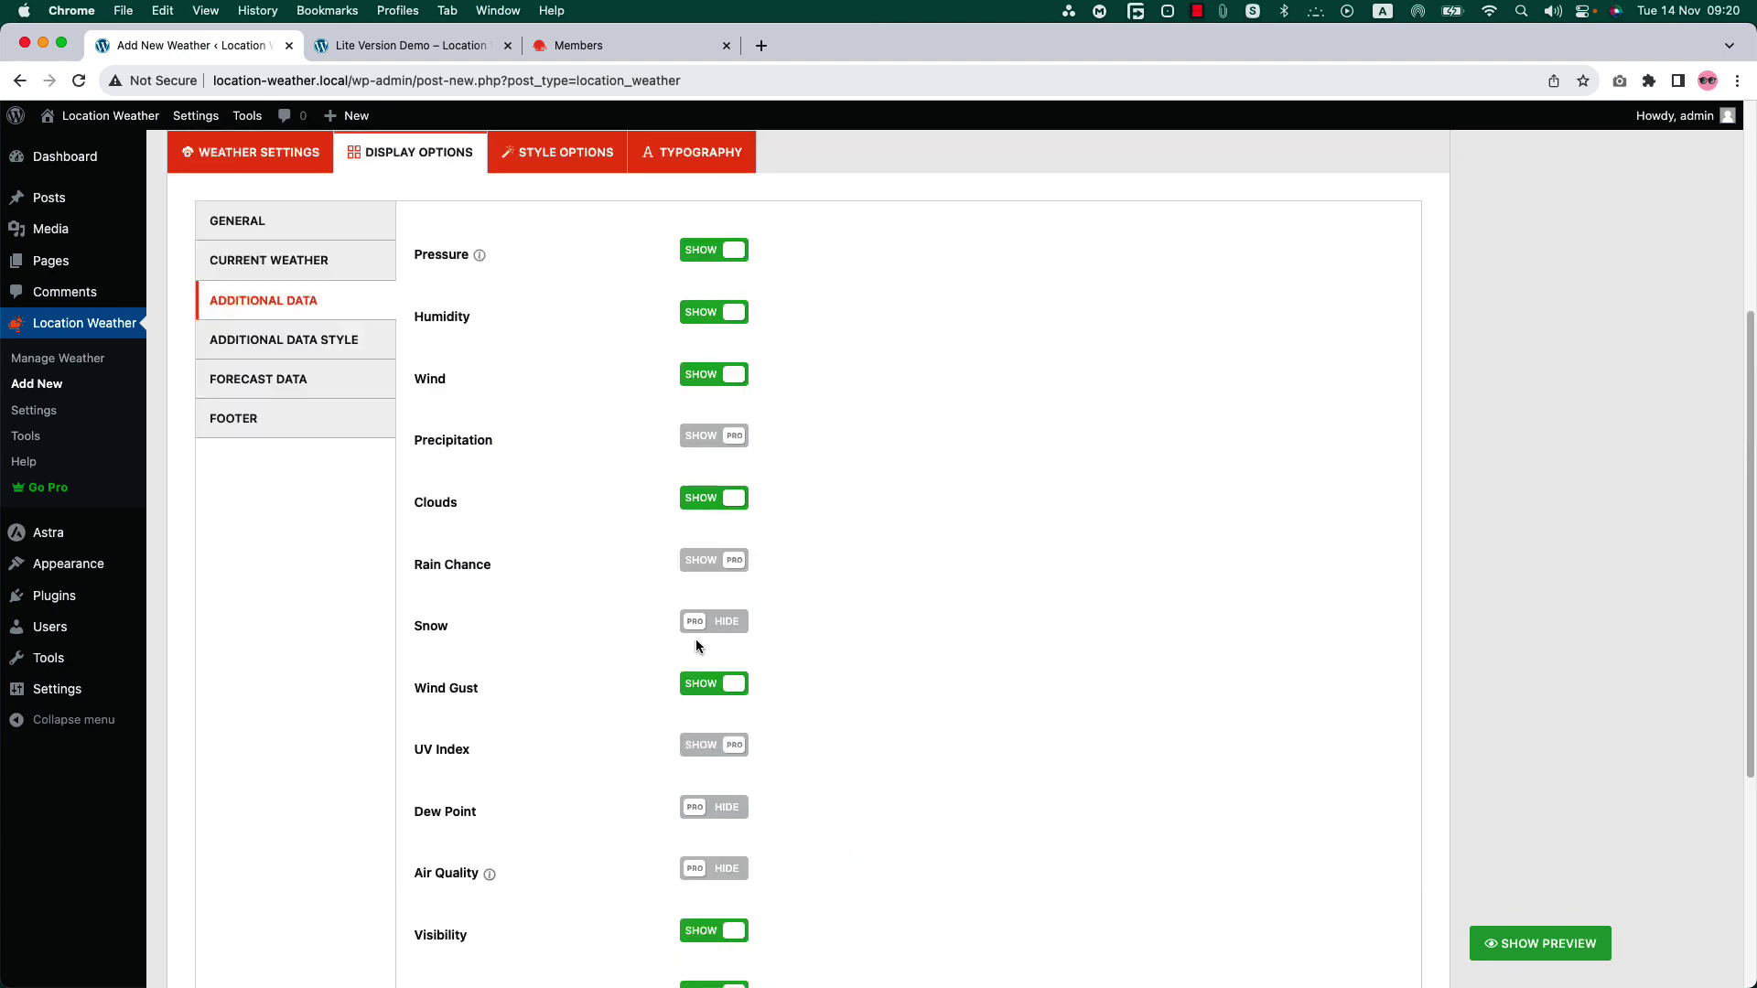
- Review Additional Data Style down to Border and Margin, keeping Regular as the data icon type
{"action": "left_click", "coordinate": [341, 355]}
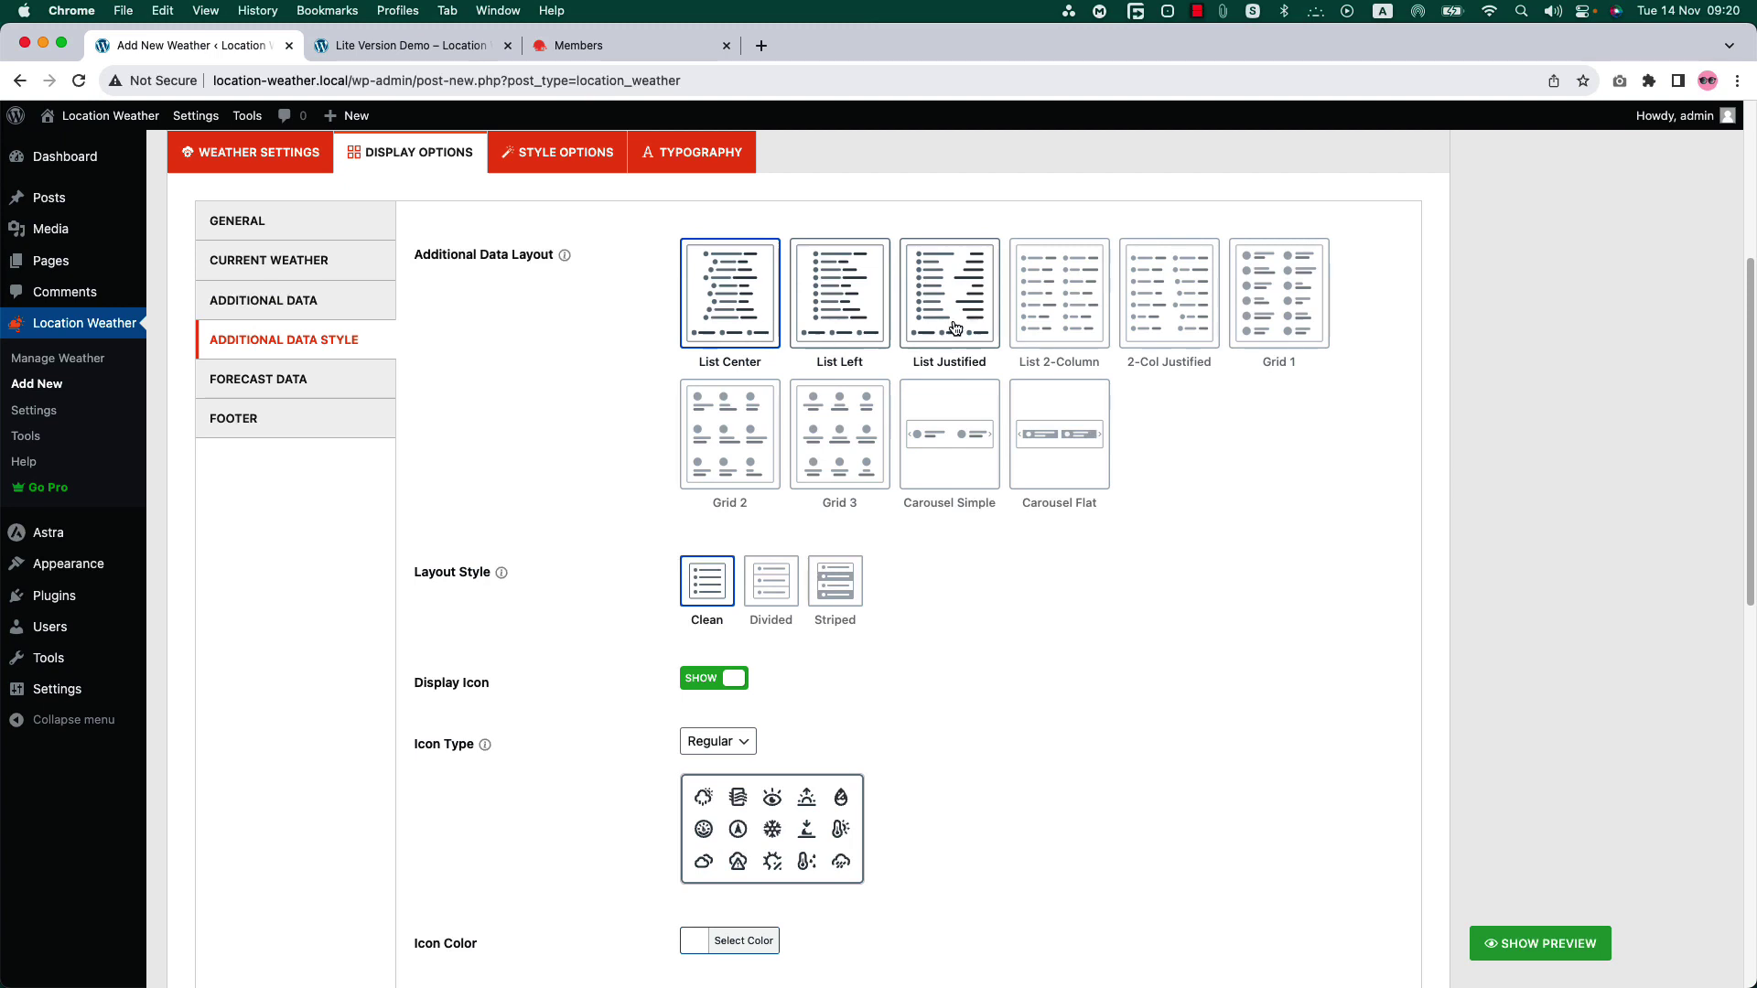
{"action": "scroll", "coordinate": [955, 328], "scroll_direction": "down", "scroll_amount": 3}
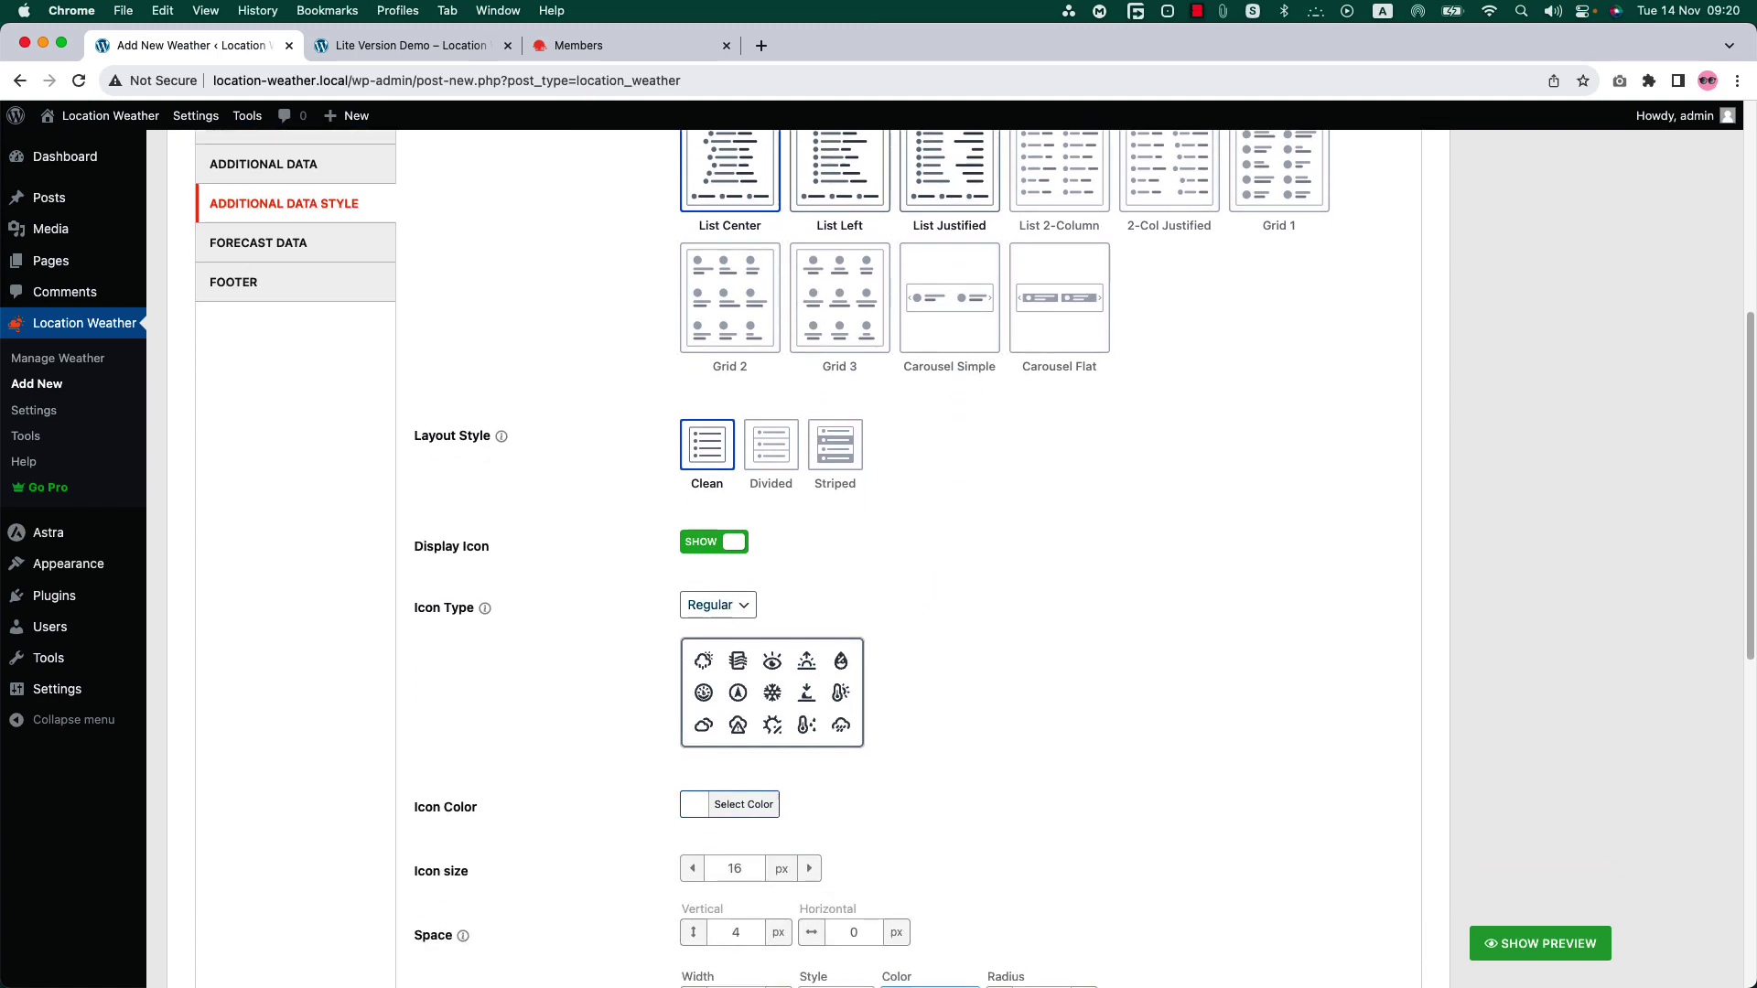
{"action": "left_click", "coordinate": [737, 607]}
{"action": "left_click", "coordinate": [738, 611]}
{"action": "scroll", "coordinate": [864, 589], "scroll_direction": "down", "scroll_amount": 3}
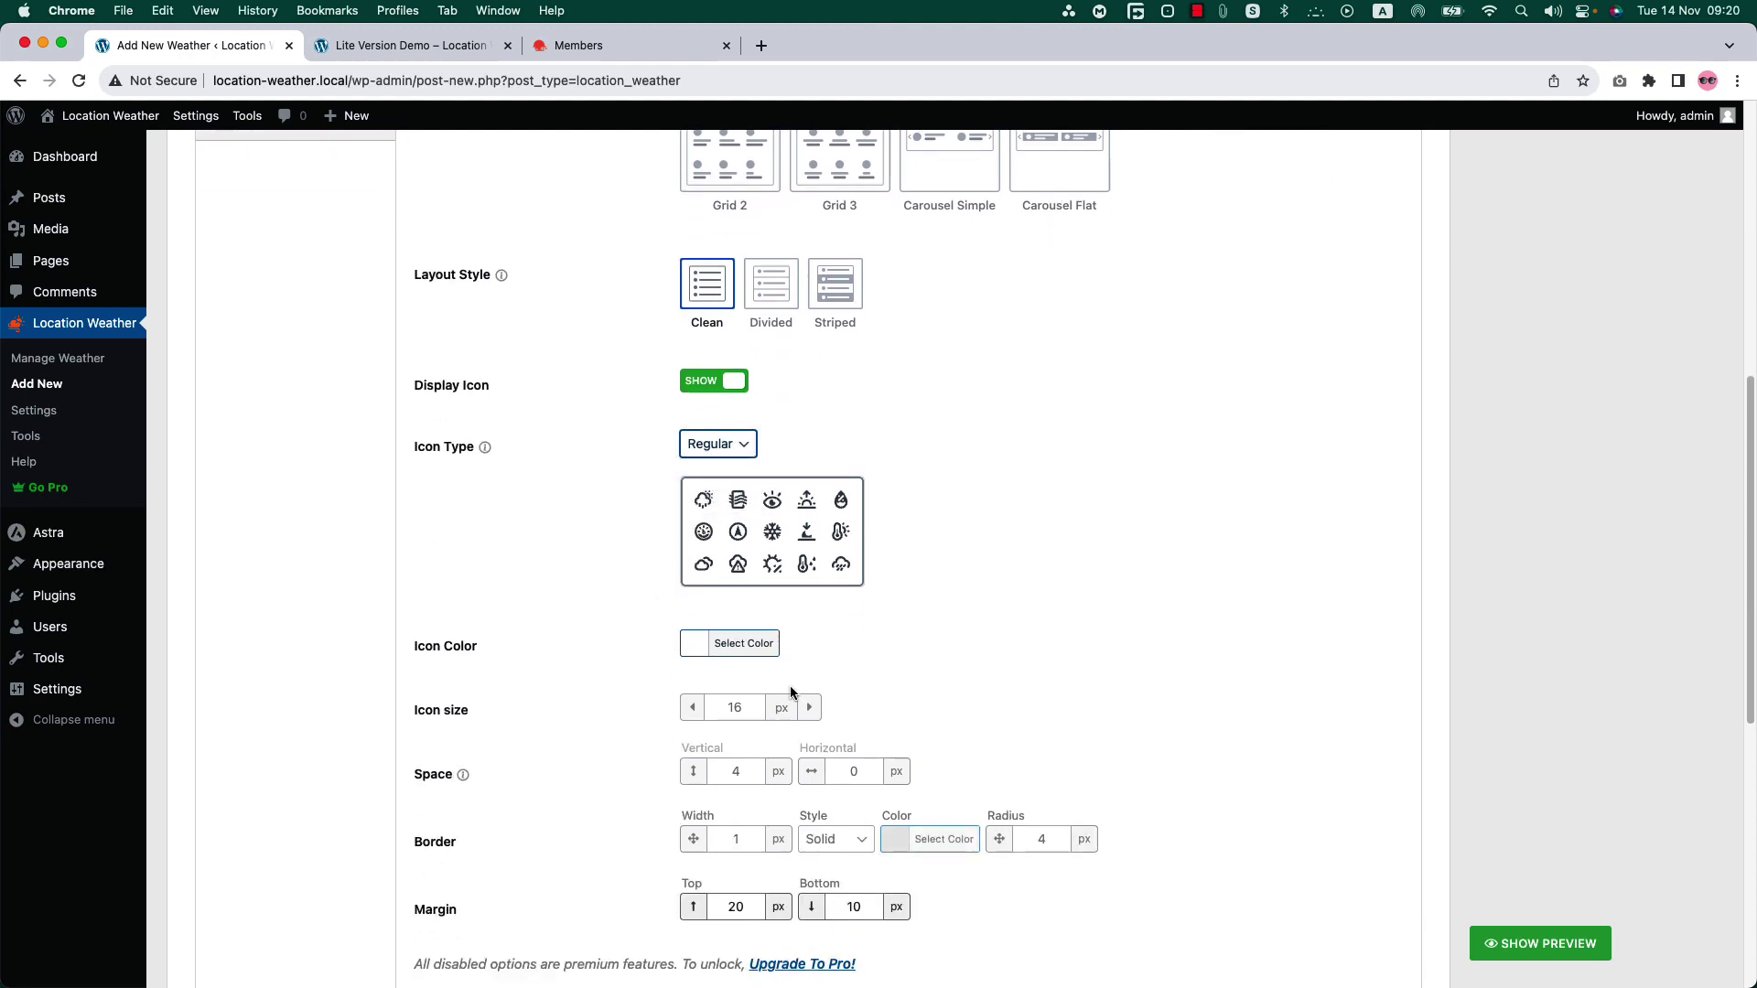
{"action": "scroll", "coordinate": [737, 732], "scroll_direction": "down", "scroll_amount": 2}
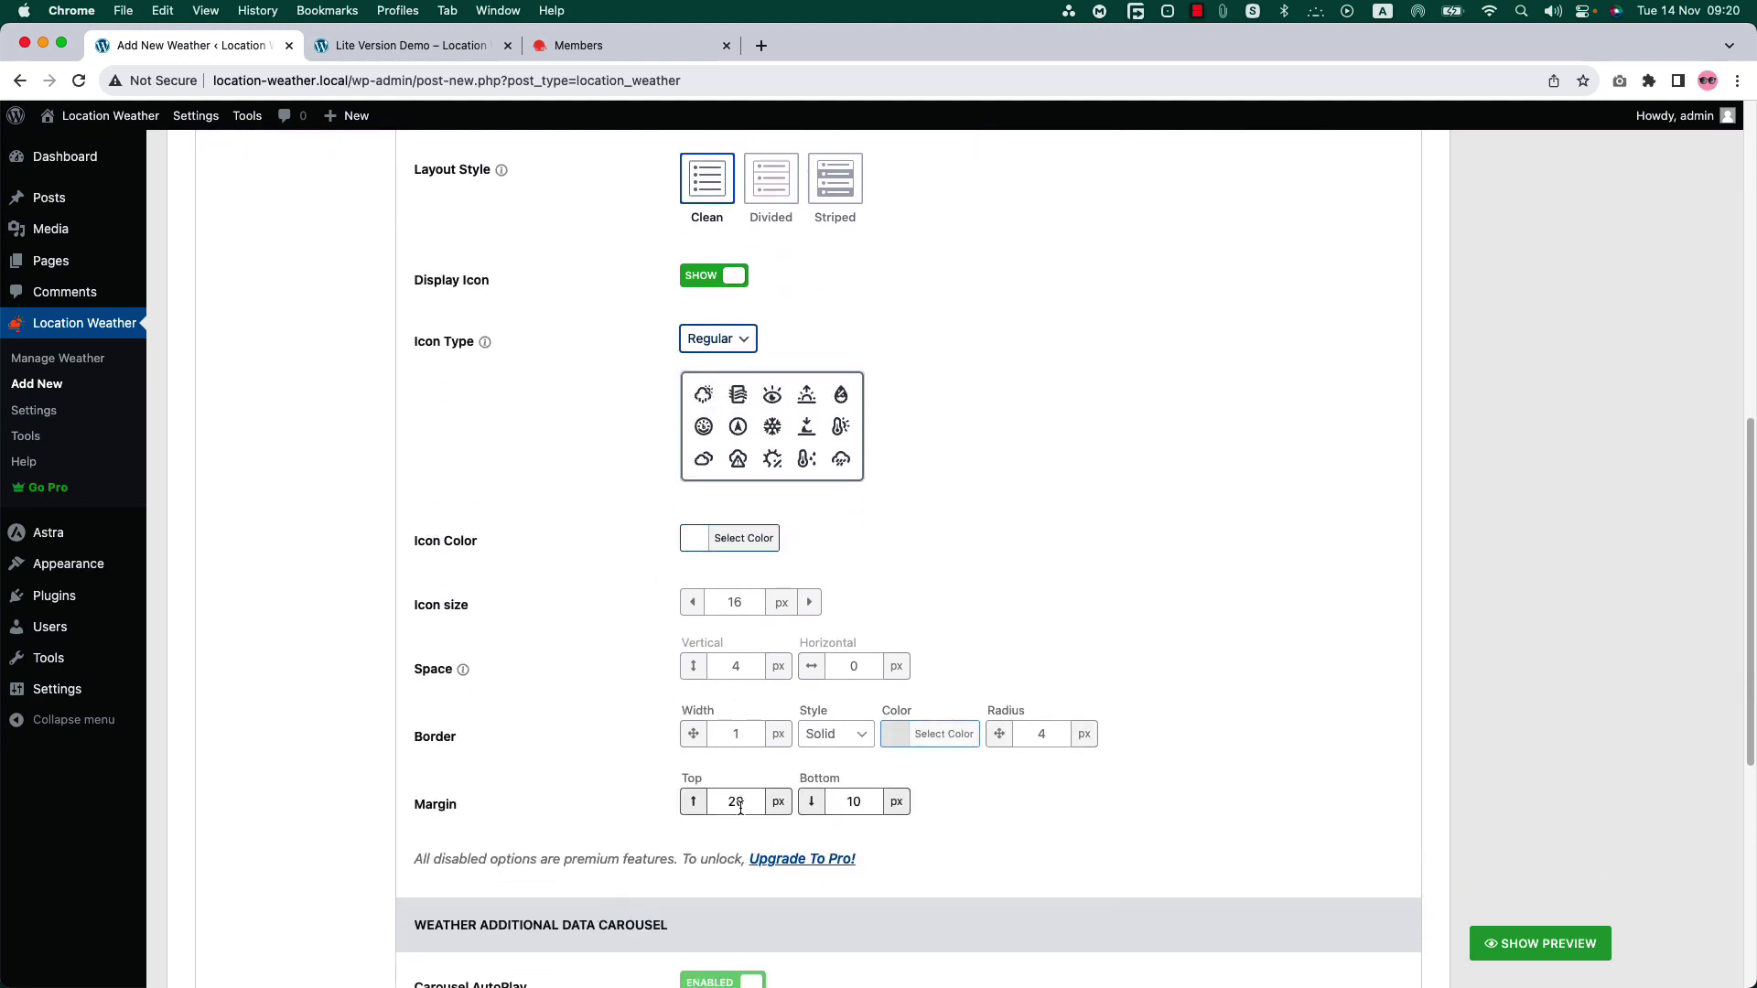
{"action": "scroll", "coordinate": [865, 783], "scroll_direction": "down", "scroll_amount": 1}
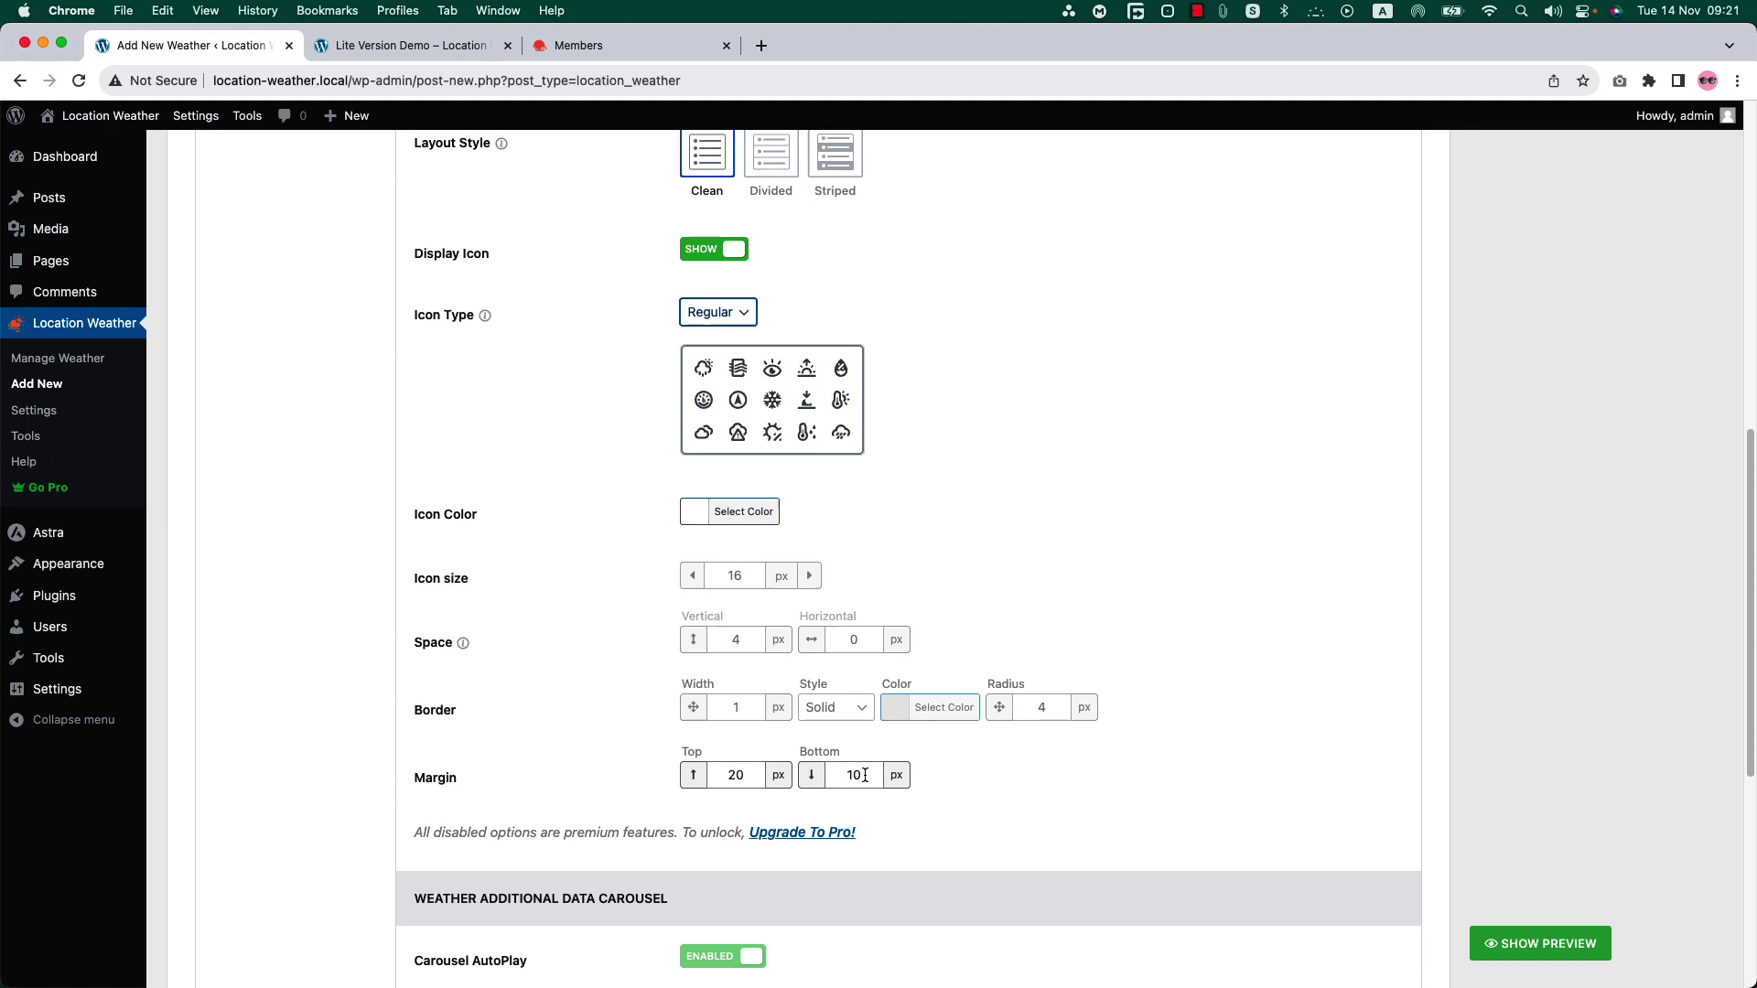
{"action": "scroll", "coordinate": [865, 775], "scroll_direction": "up", "scroll_amount": 5}
- Show the Footer options, with Link To OpenWeatherMap unchecked and 0 px top and bottom margins
{"action": "left_click", "coordinate": [335, 292]}
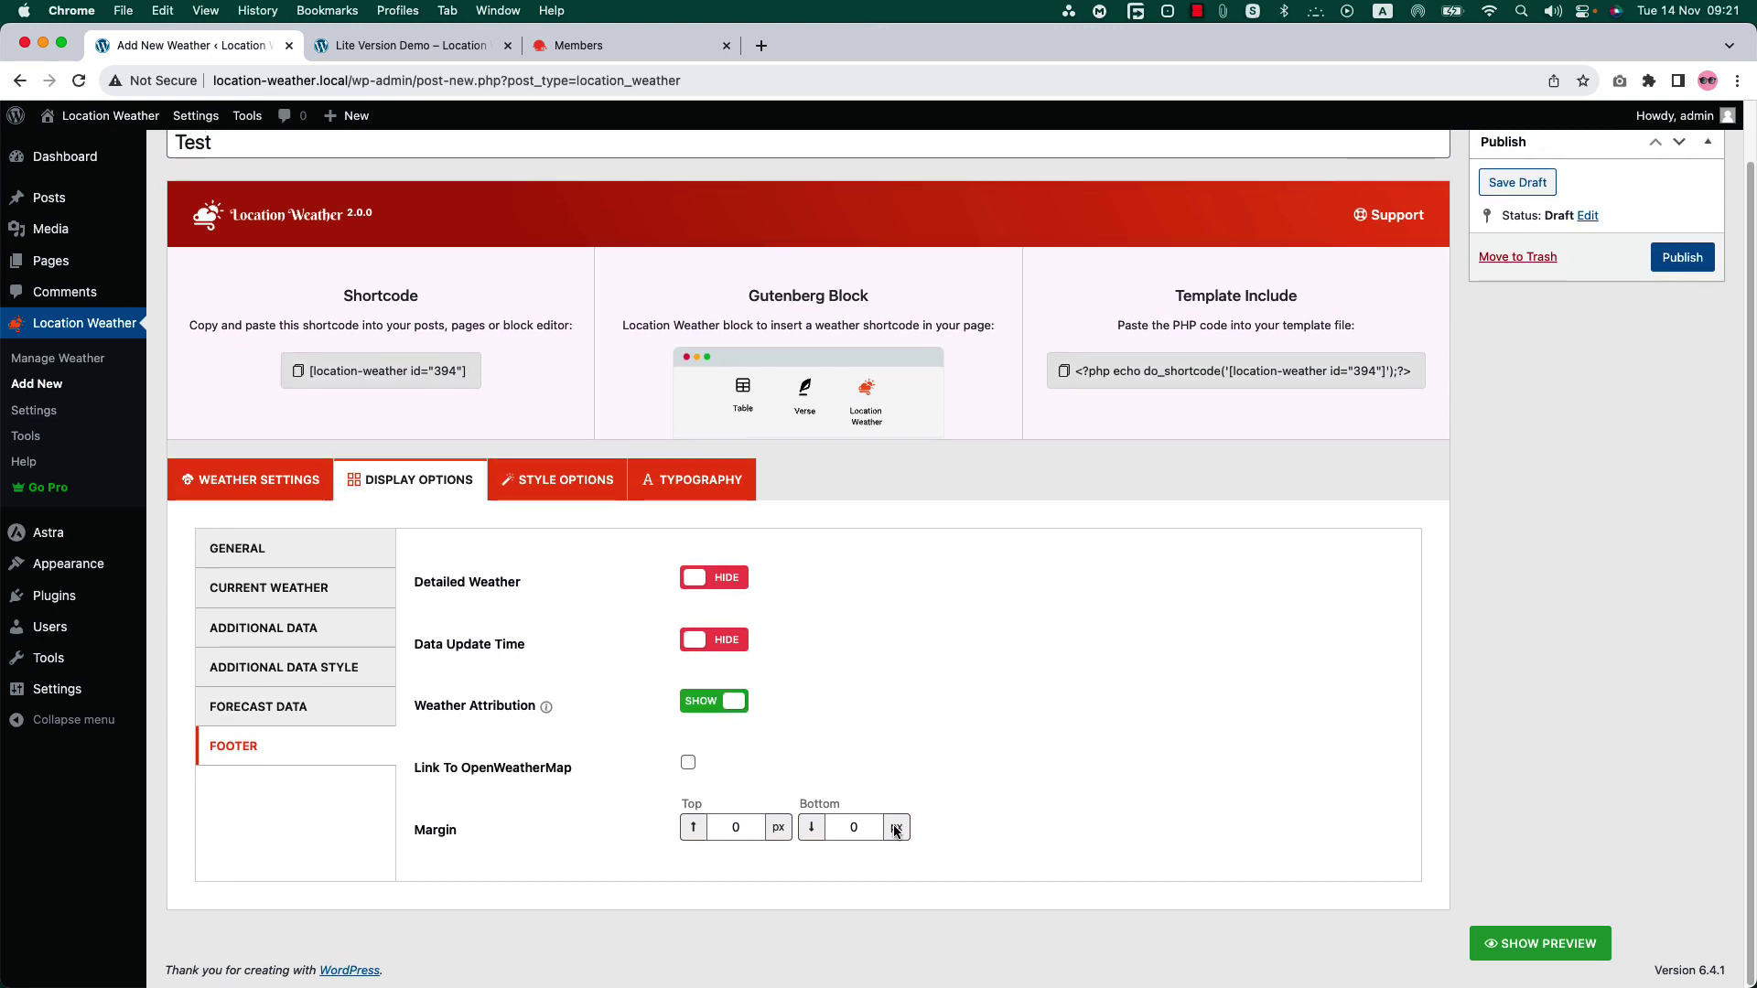
- Review the Style Options and Typography tabs, including the 27 px Weather Section Title
{"action": "left_click", "coordinate": [536, 483]}
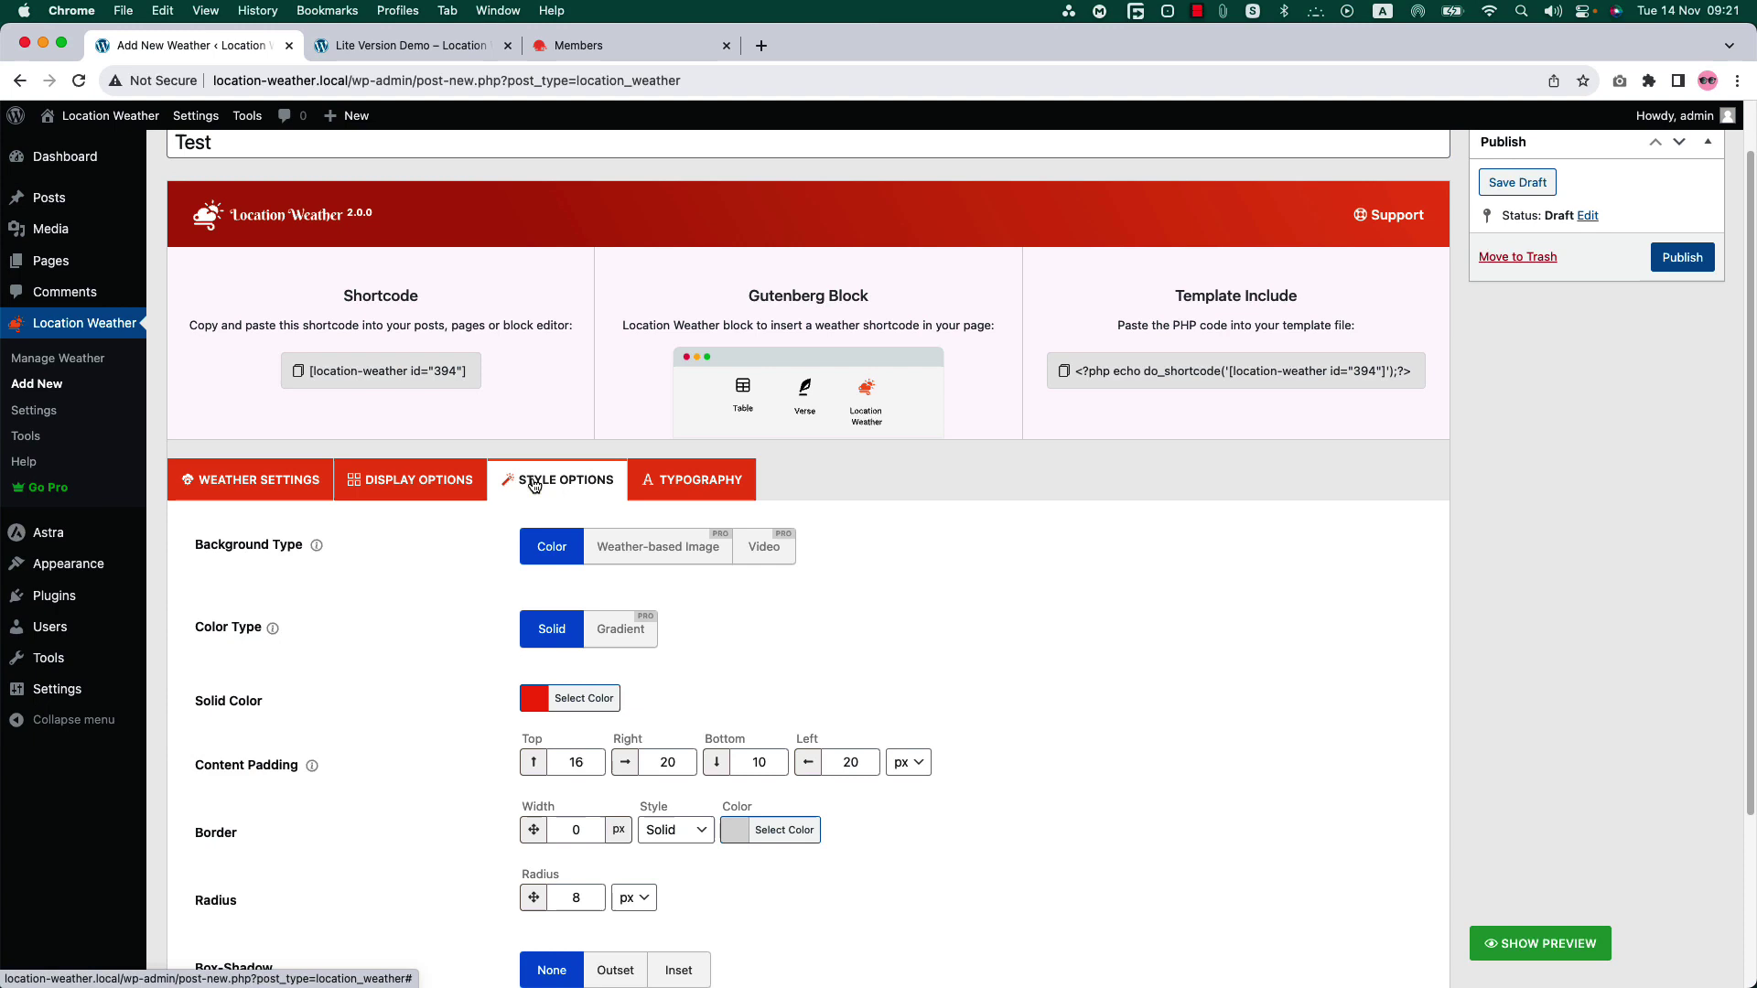
{"action": "scroll", "coordinate": [537, 485], "scroll_direction": "down", "scroll_amount": 2}
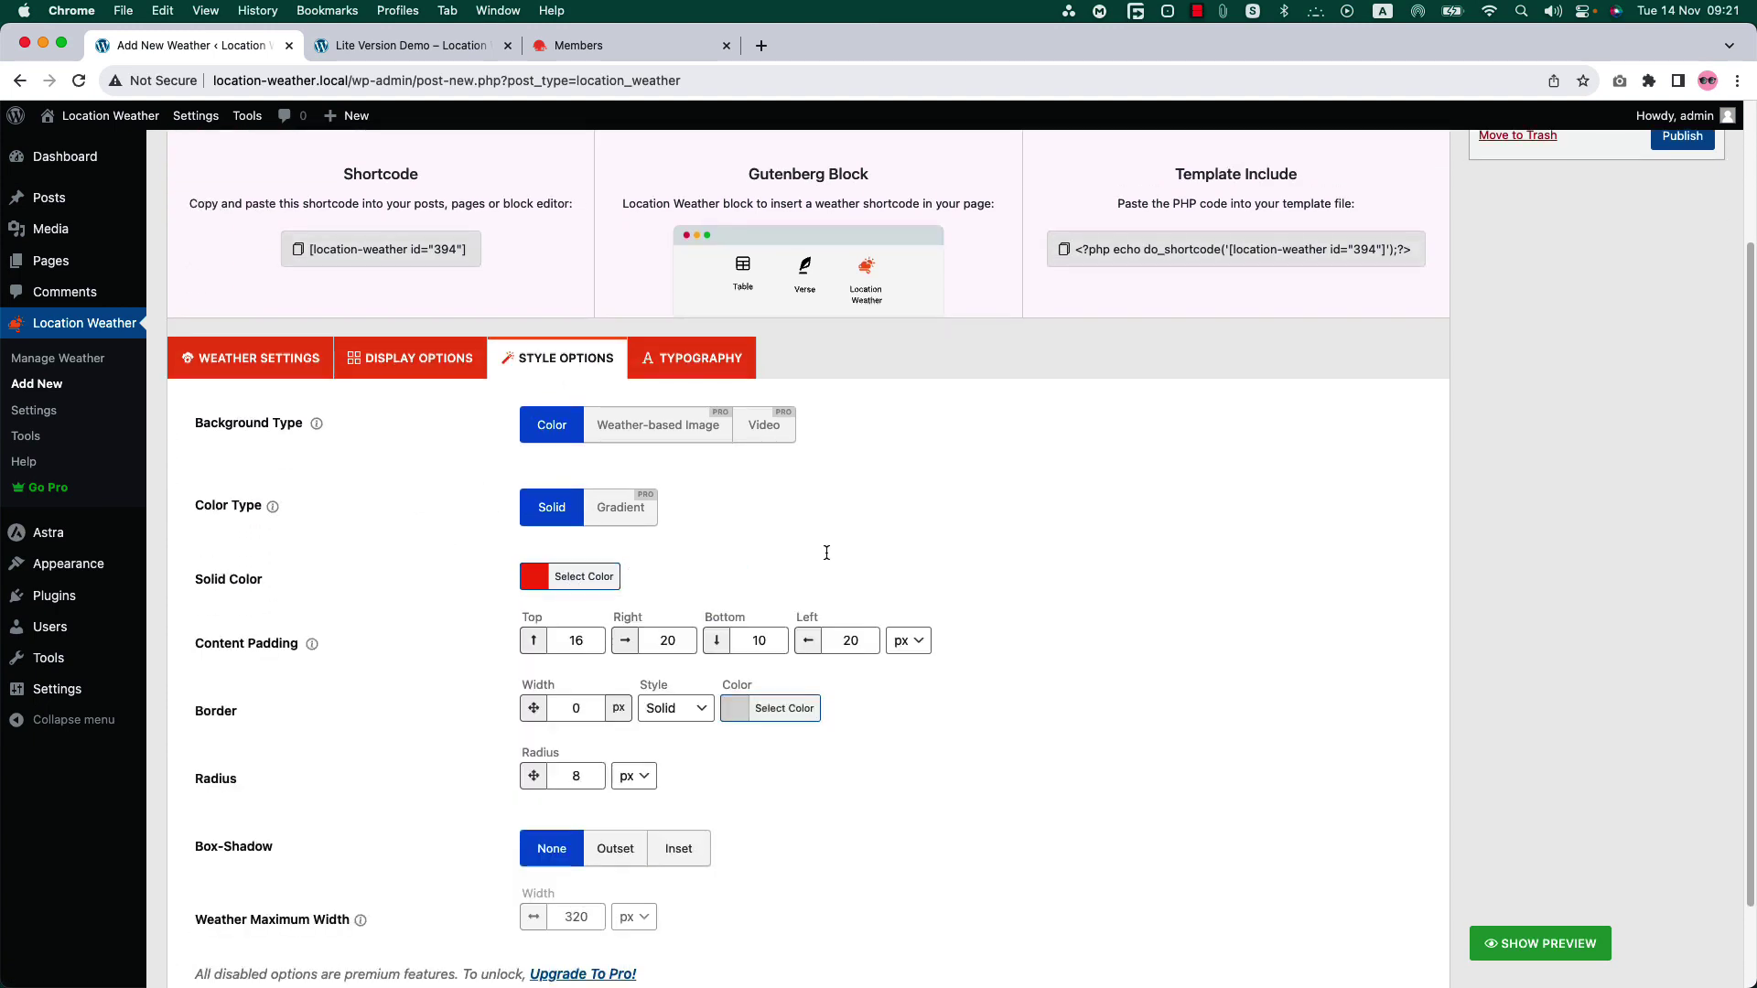
{"action": "scroll", "coordinate": [826, 552], "scroll_direction": "down", "scroll_amount": 2}
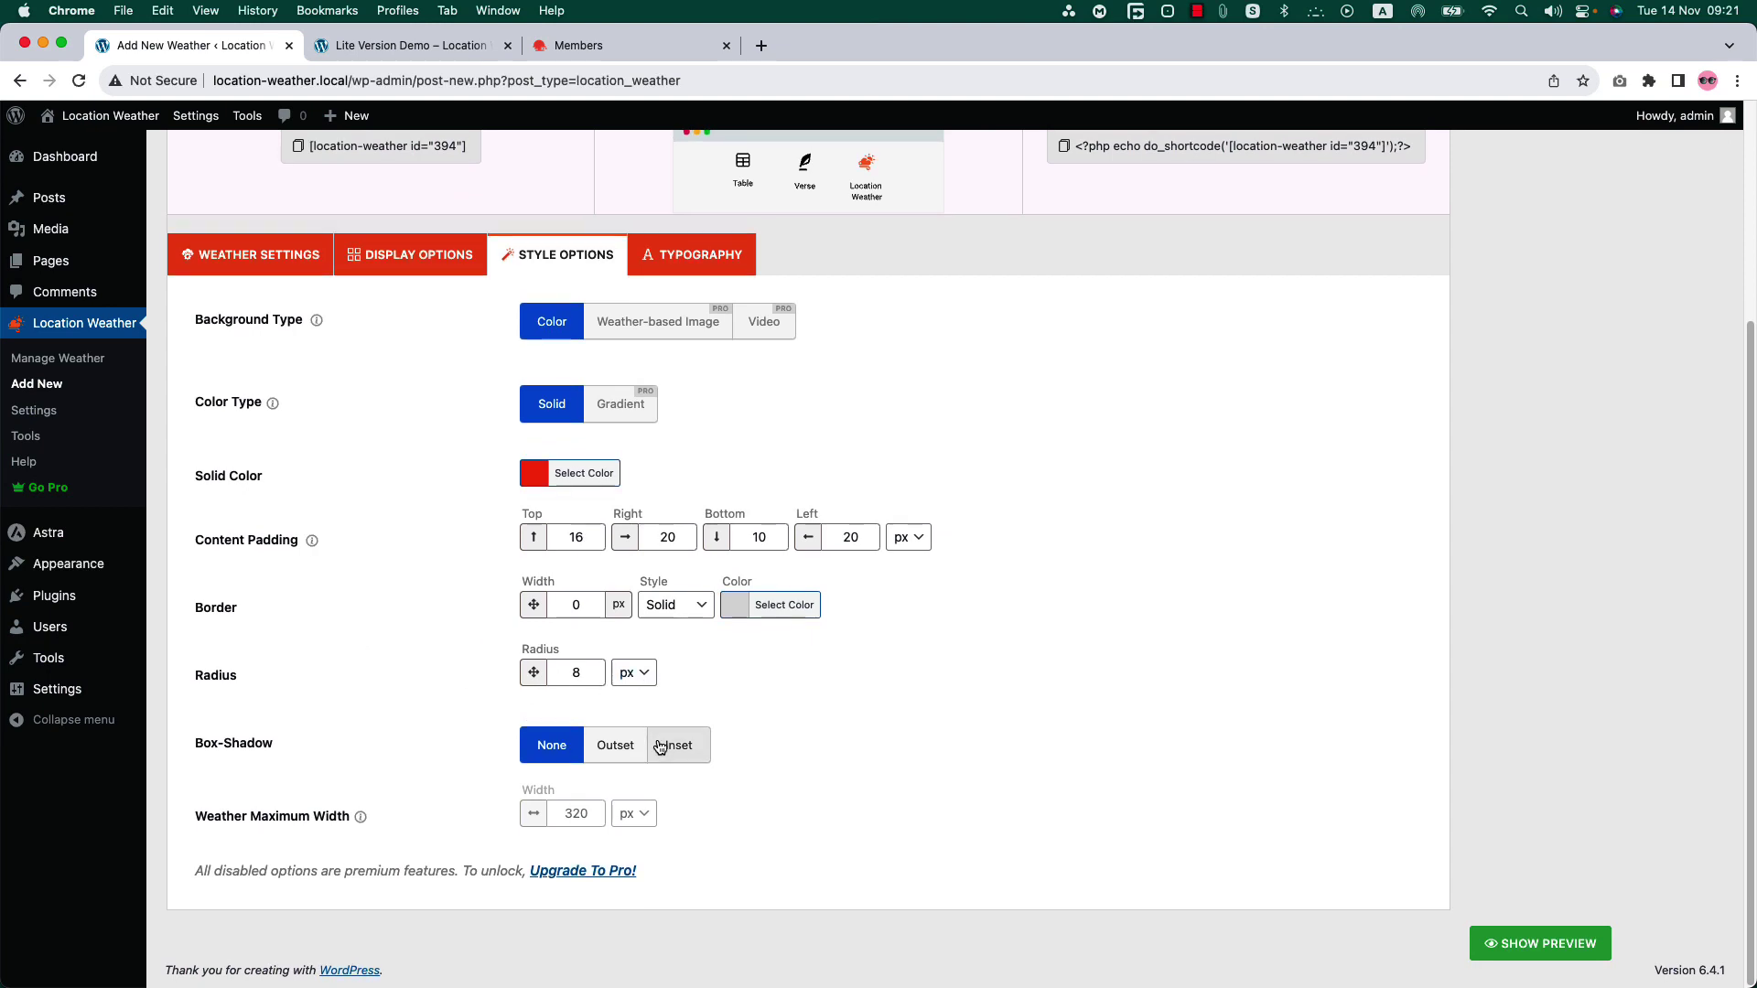
{"action": "left_click", "coordinate": [696, 256]}
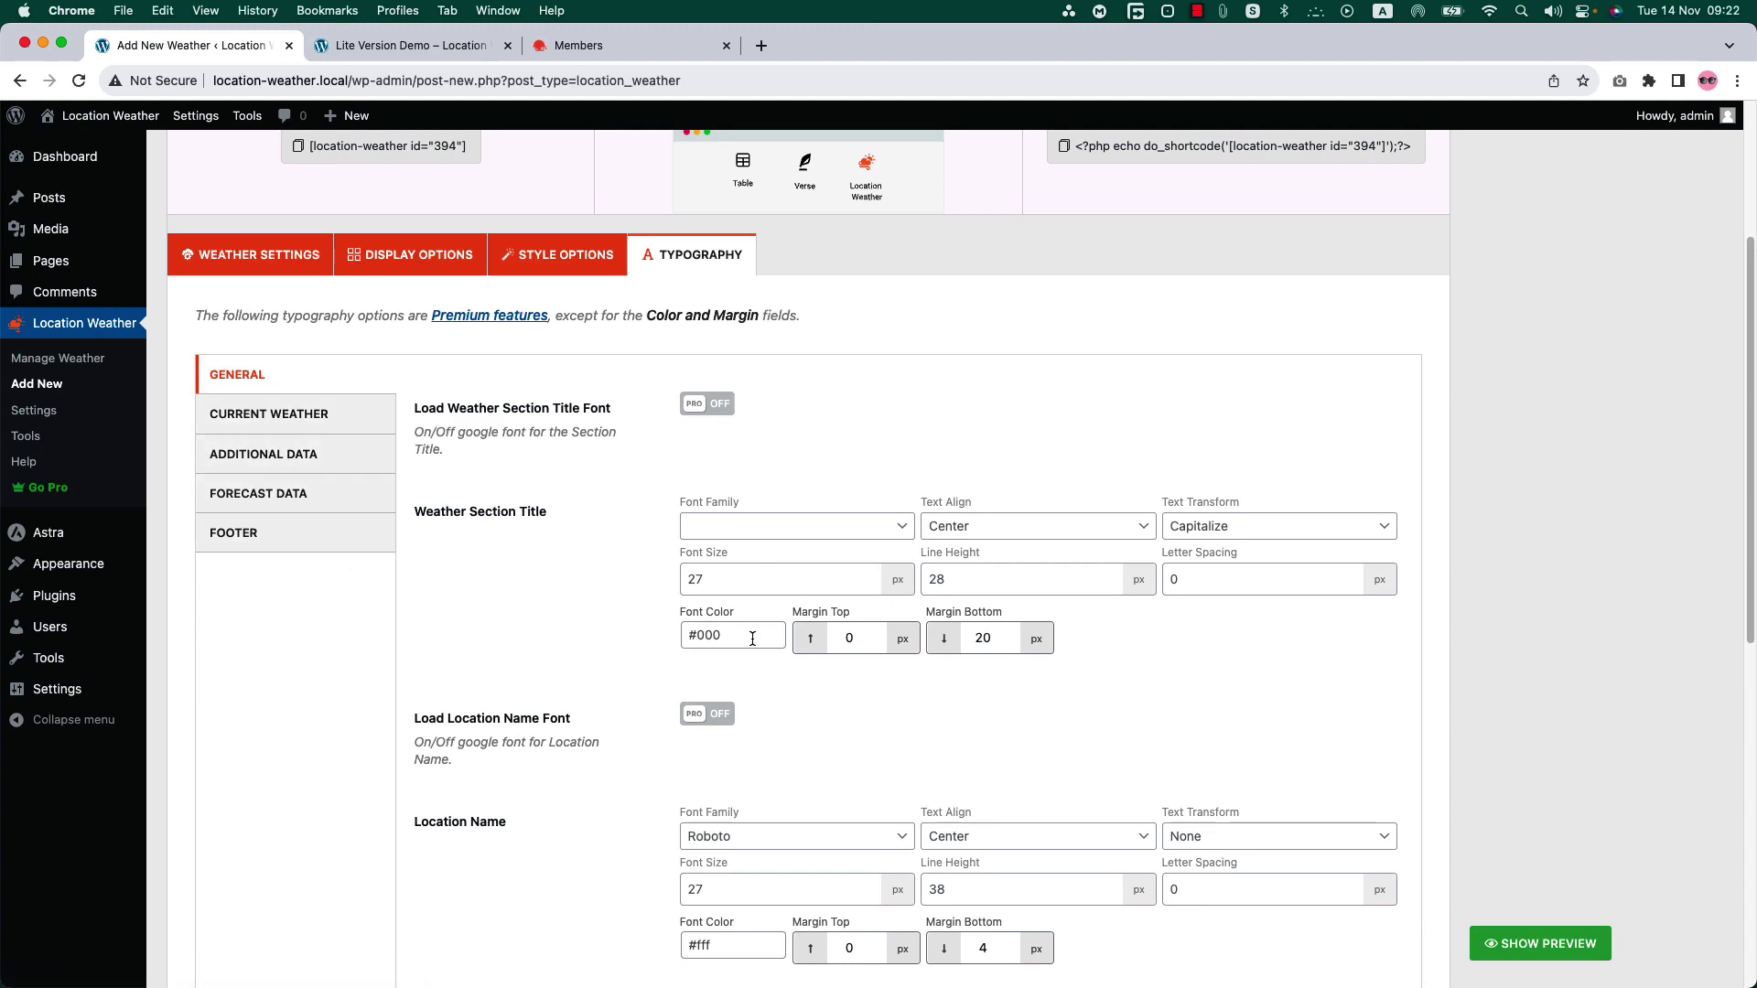
{"action": "scroll", "coordinate": [1007, 622], "scroll_direction": "up", "scroll_amount": 4}
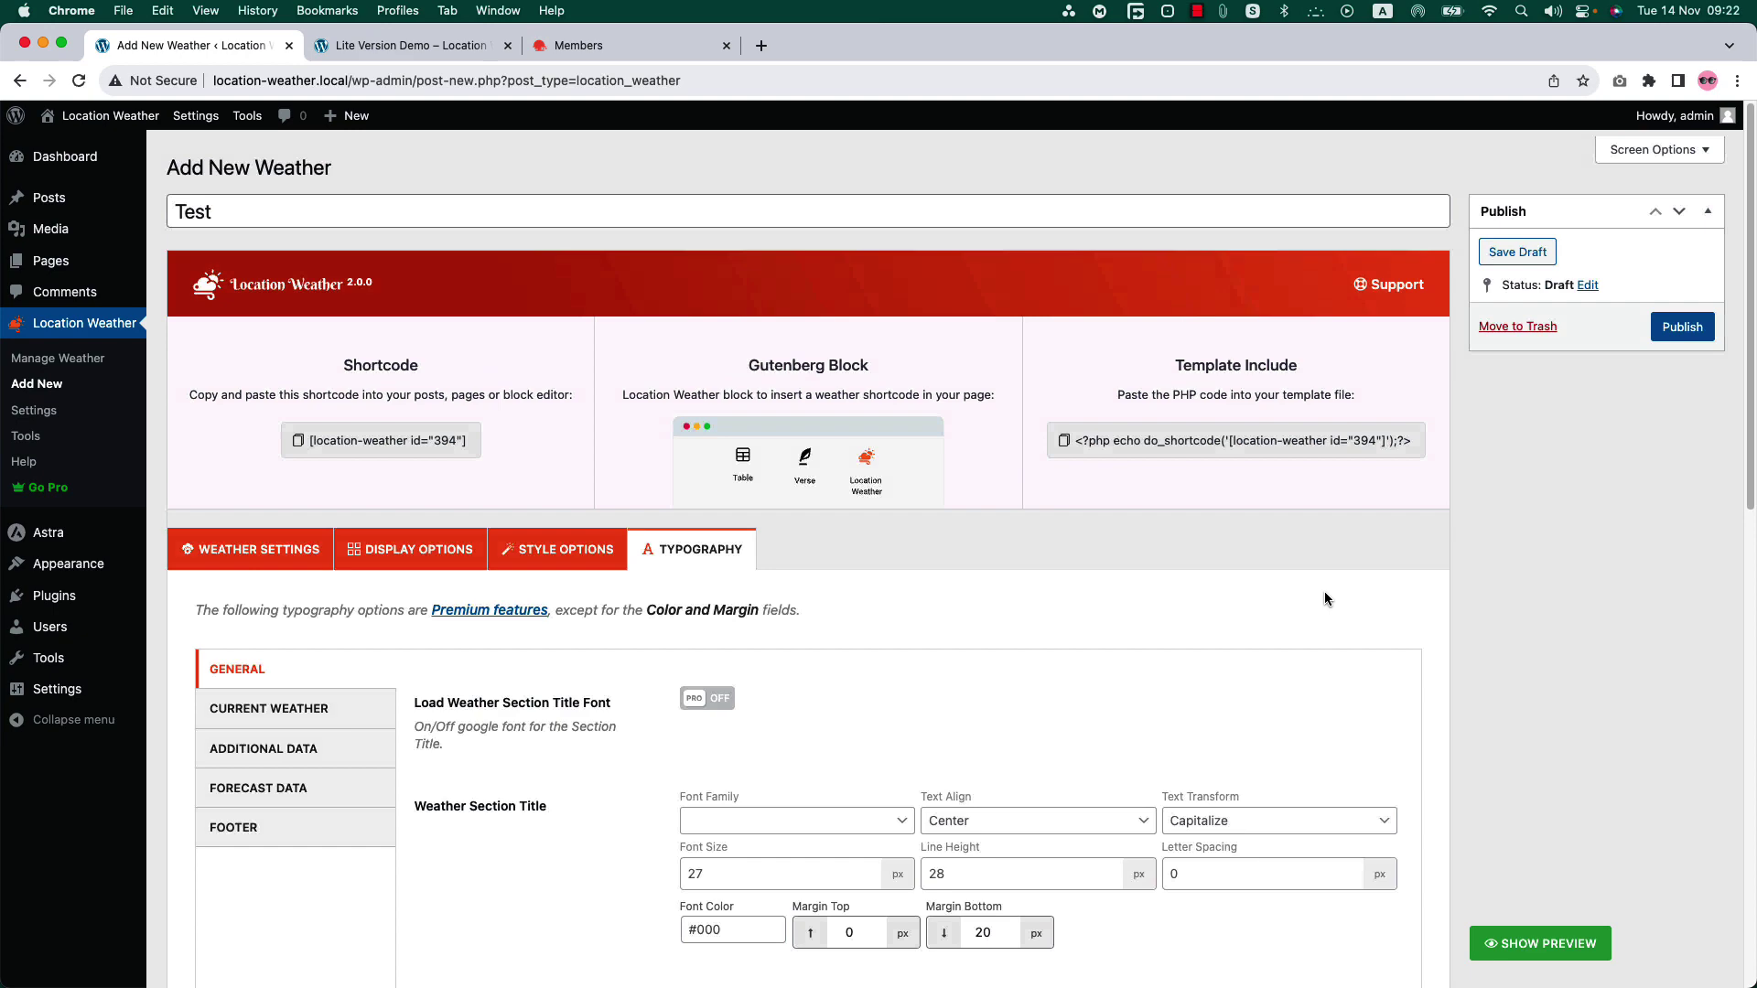
- Publish the Test weather shortcode and start a new page in the block editor
{"action": "left_click", "coordinate": [1682, 322]}
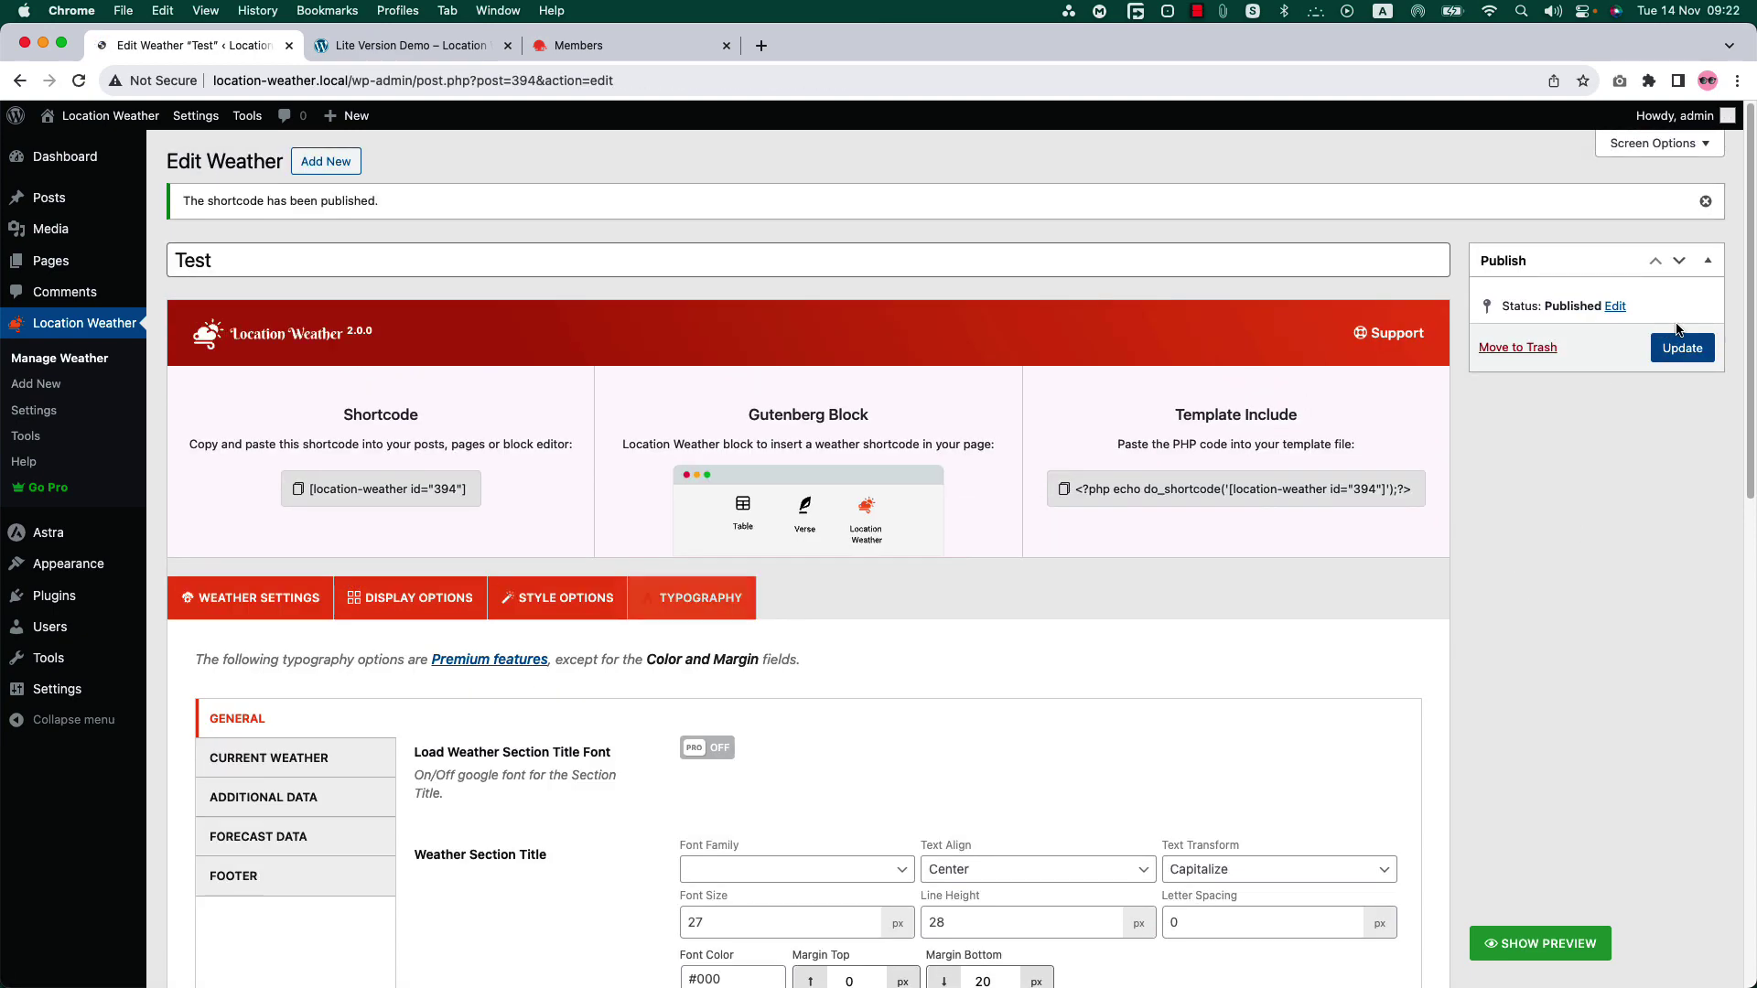
{"action": "mouse_move", "coordinate": [94, 276]}
{"action": "left_click", "coordinate": [203, 290], "text": "super"}
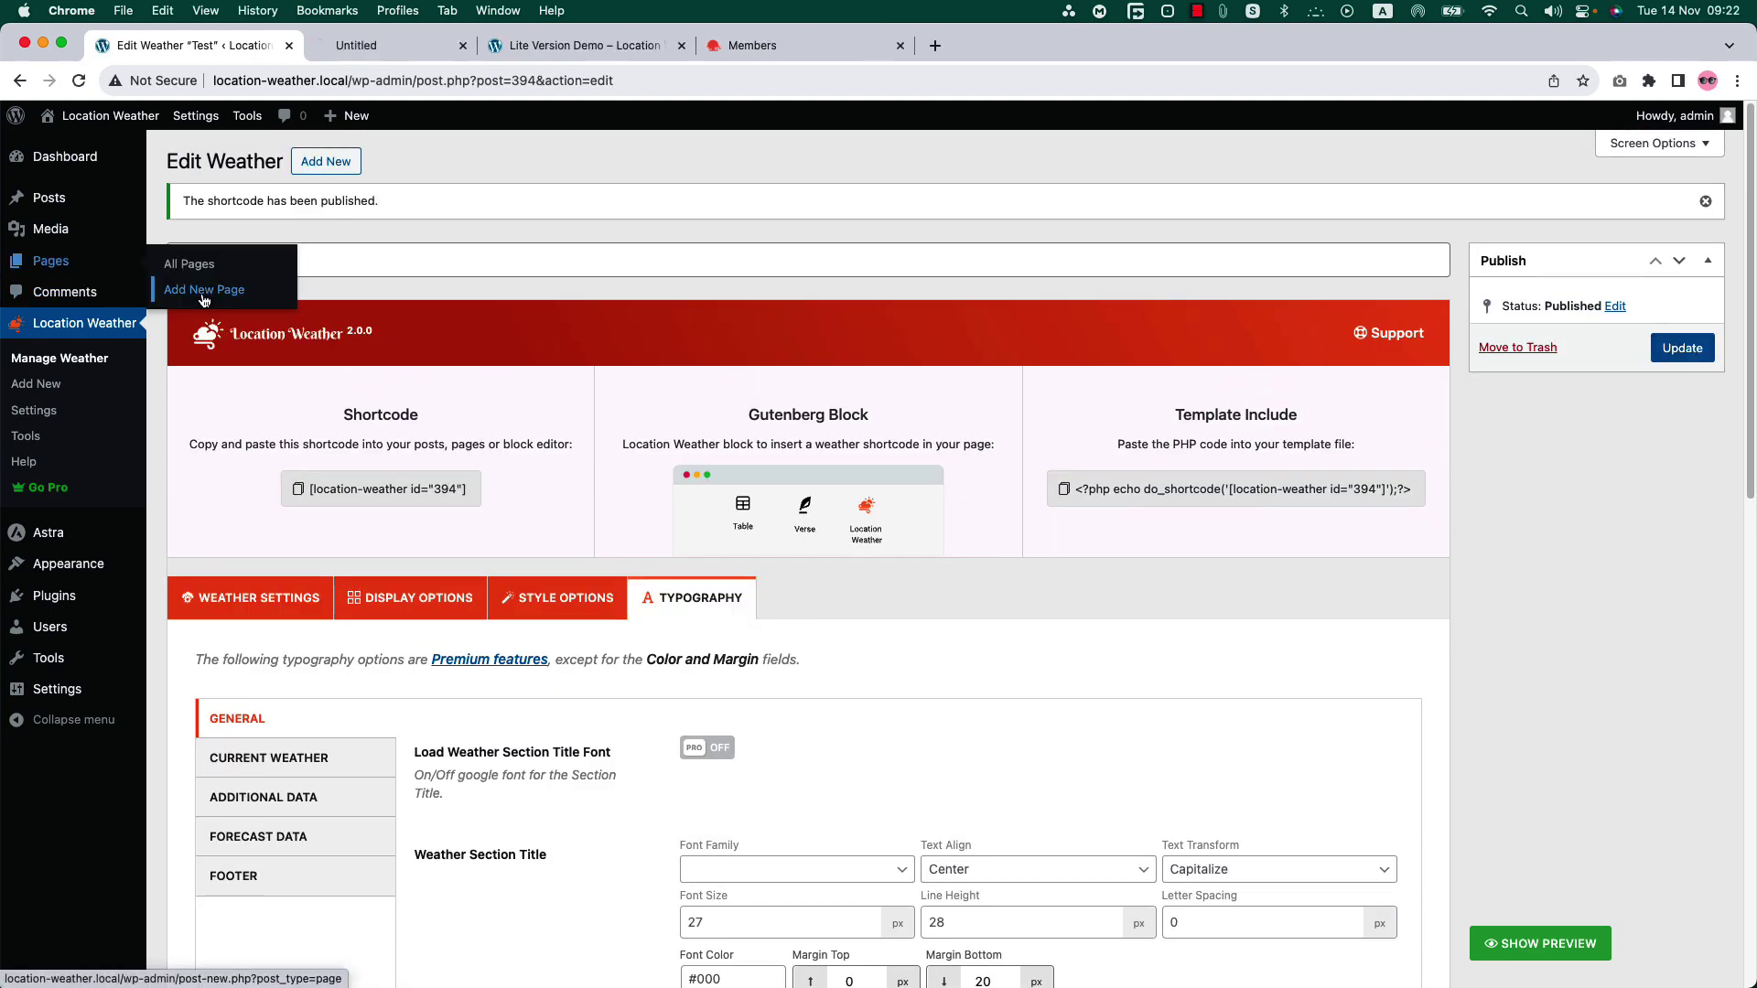
{"action": "left_click", "coordinate": [402, 45]}
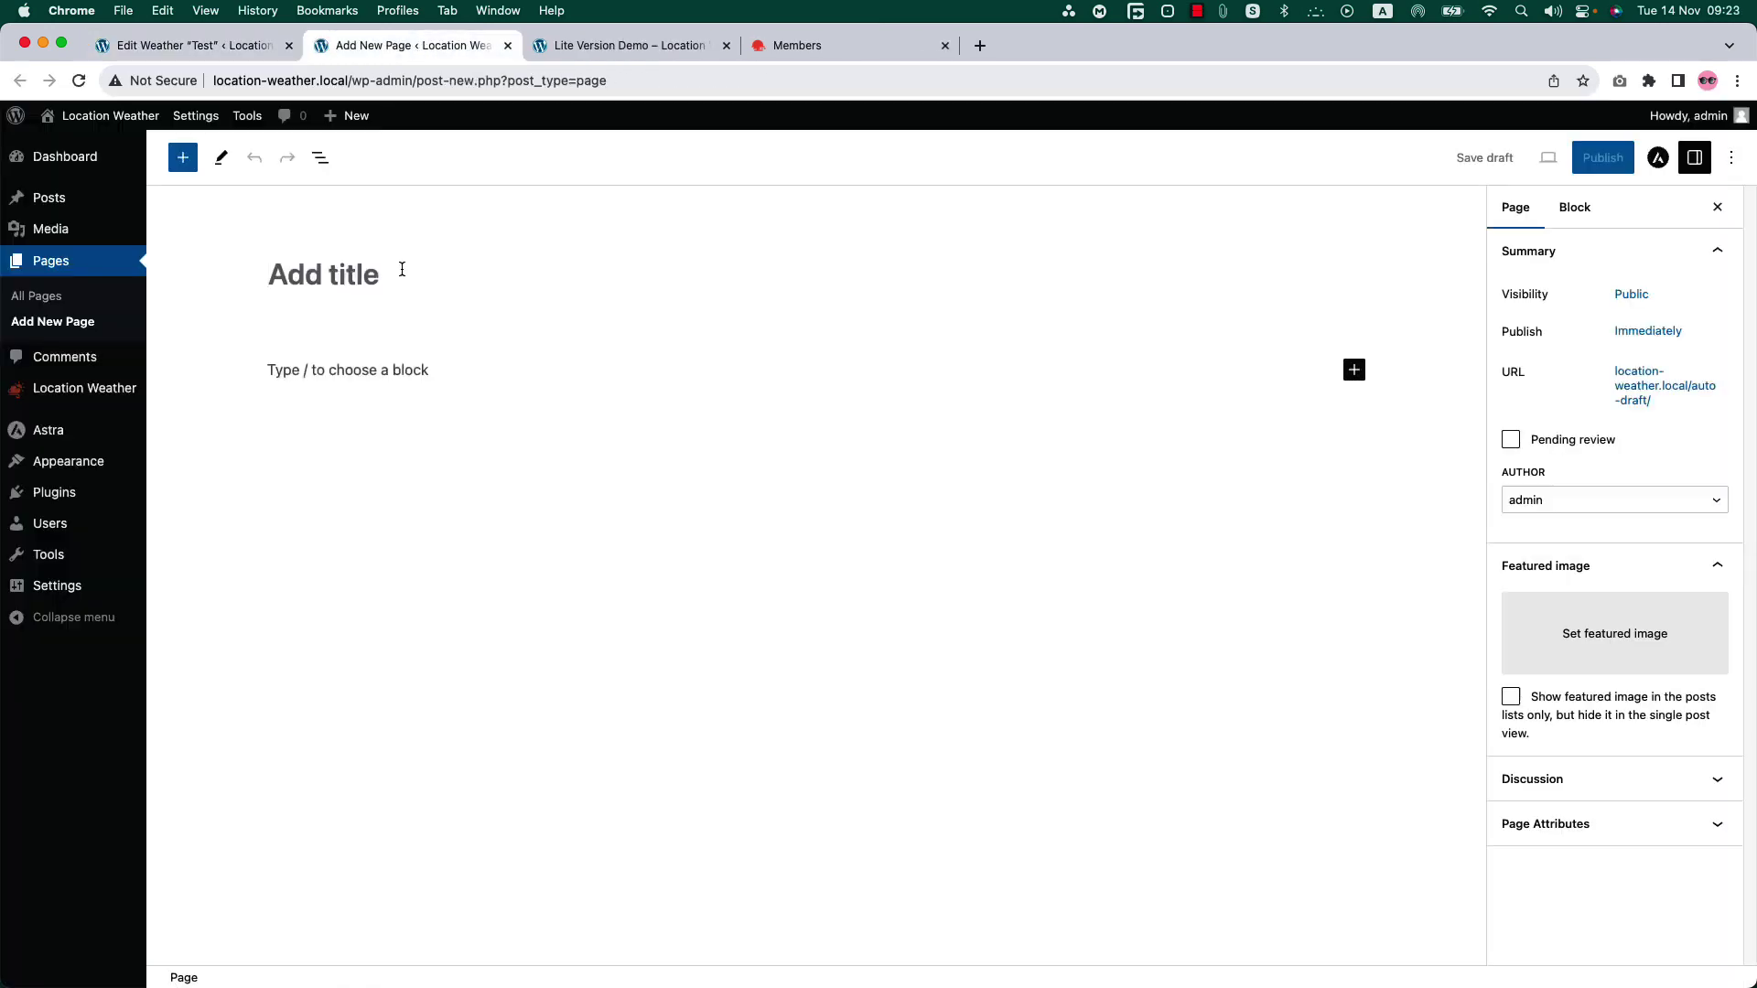
- Add a Location Weather block set to the Test shortcode and publish the page
{"action": "left_click", "coordinate": [1353, 369]}
{"action": "left_click", "coordinate": [1398, 499]}
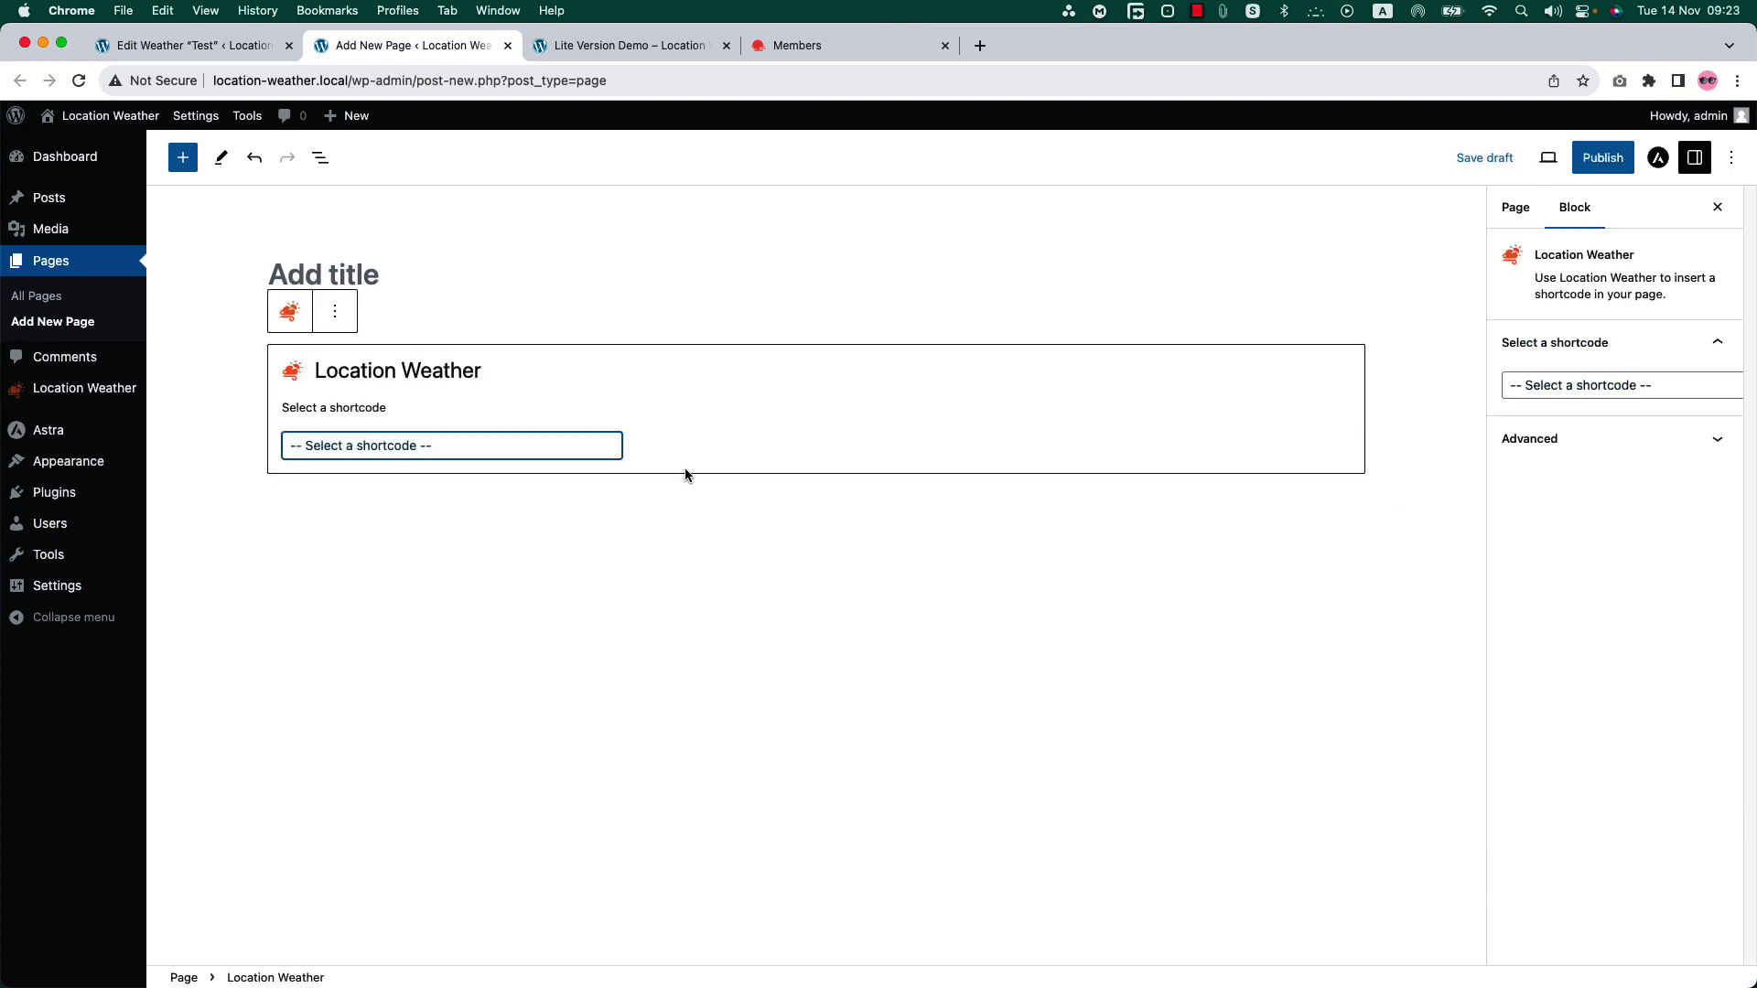
{"action": "left_click", "coordinate": [476, 456]}
{"action": "left_click", "coordinate": [435, 464]}
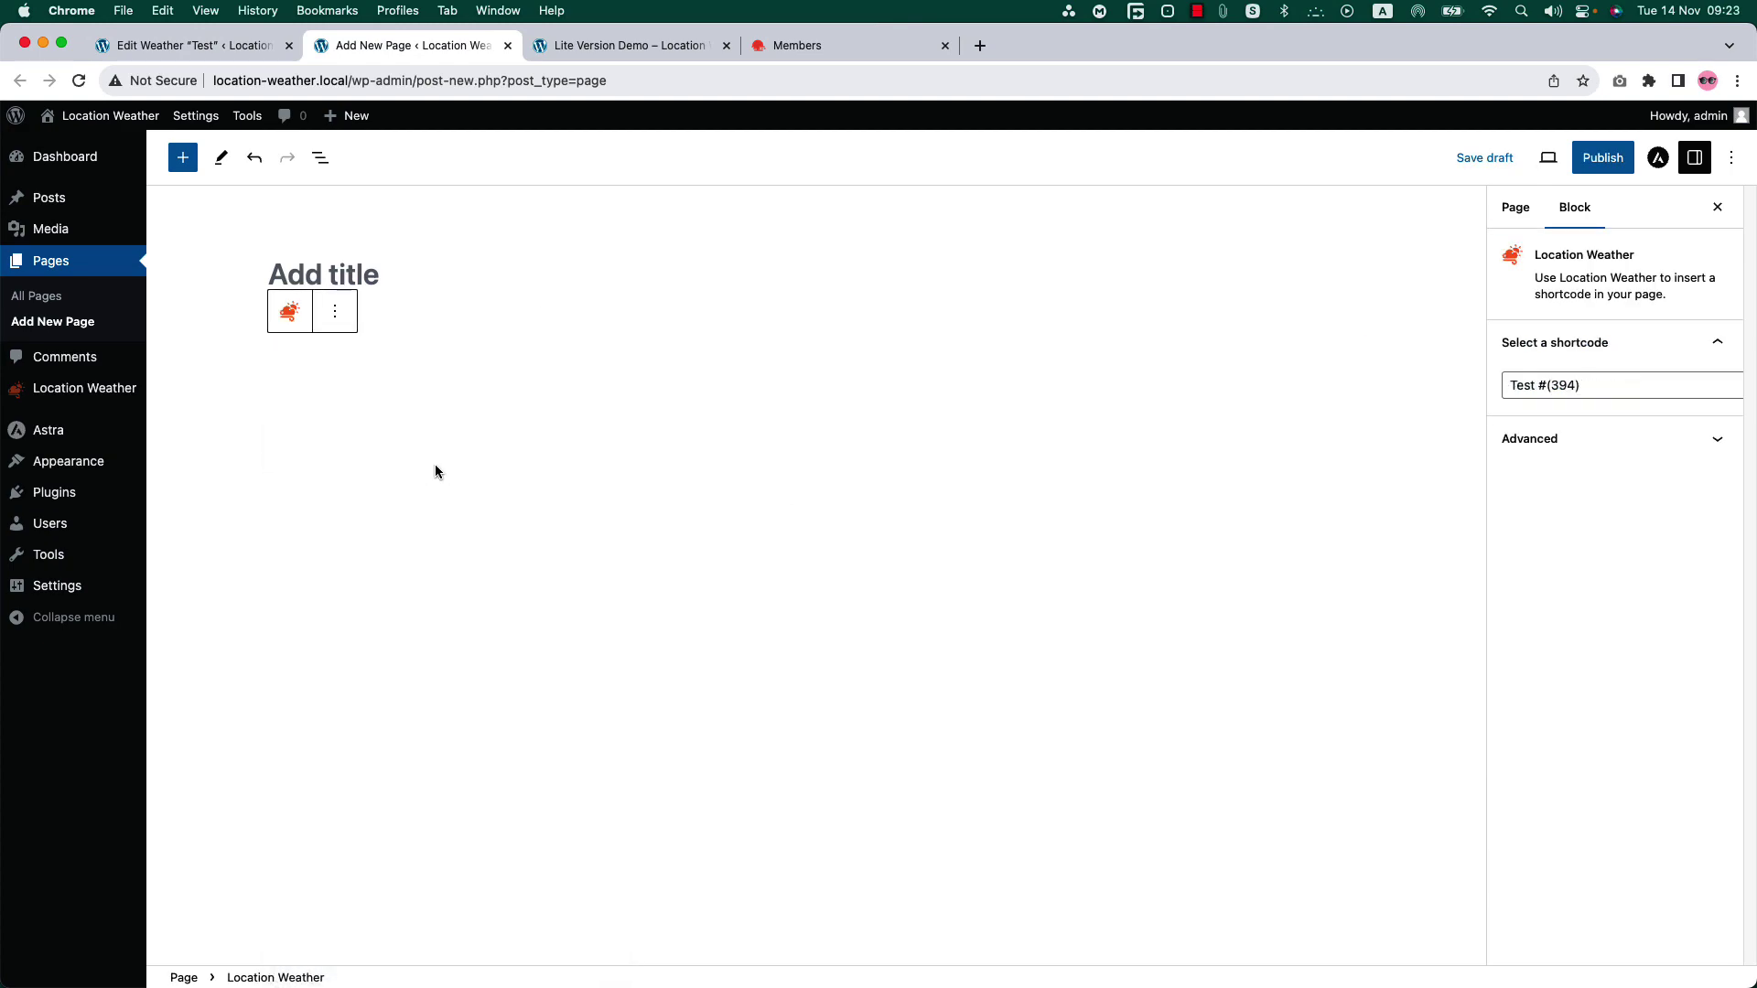
{"action": "left_click", "coordinate": [1606, 160]}
{"action": "left_click", "coordinate": [1568, 158]}
- Open the published page at location-weather.local/395-2/ showing the red Test Melbourne weather card
{"action": "left_click", "coordinate": [1568, 362]}
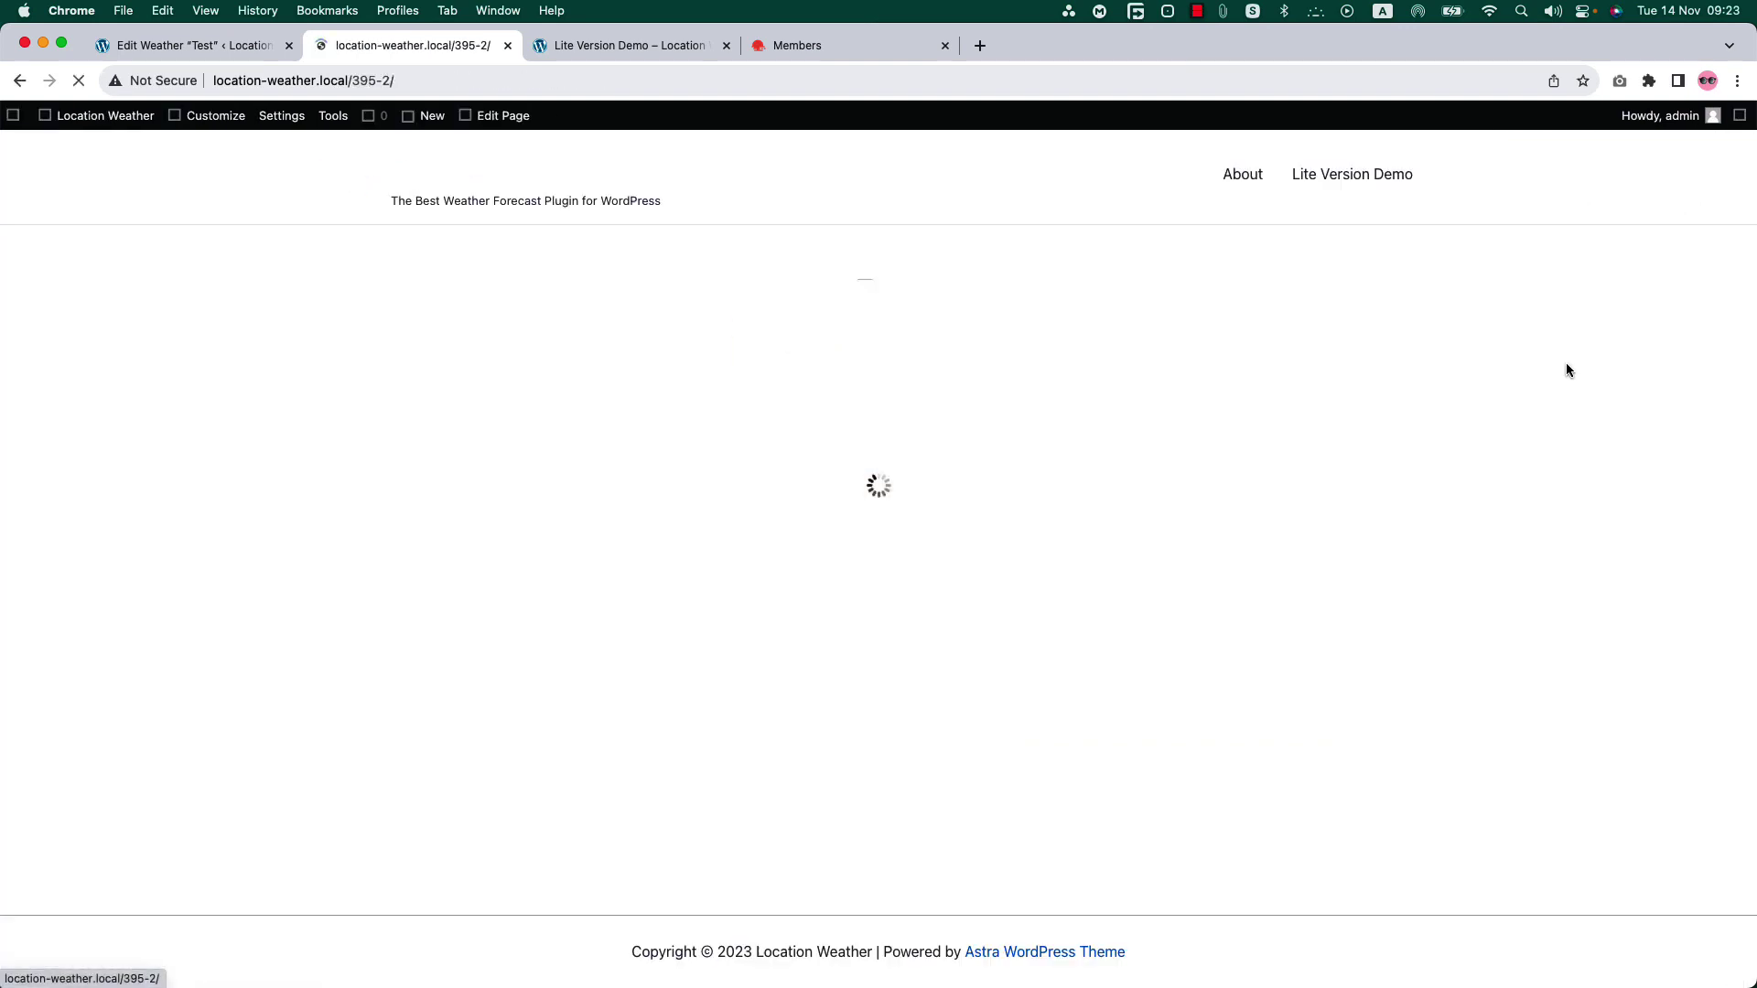